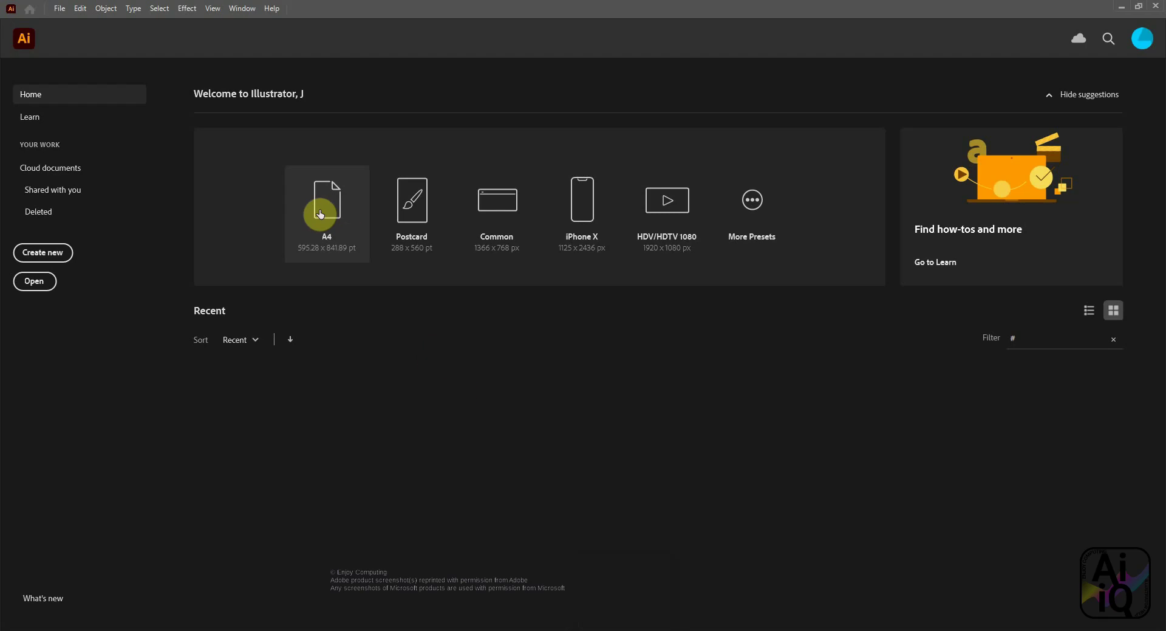
Create a new blank A4 document and bring up the Window > Workspace list
{"action": "left_click", "coordinate": [321, 213]}
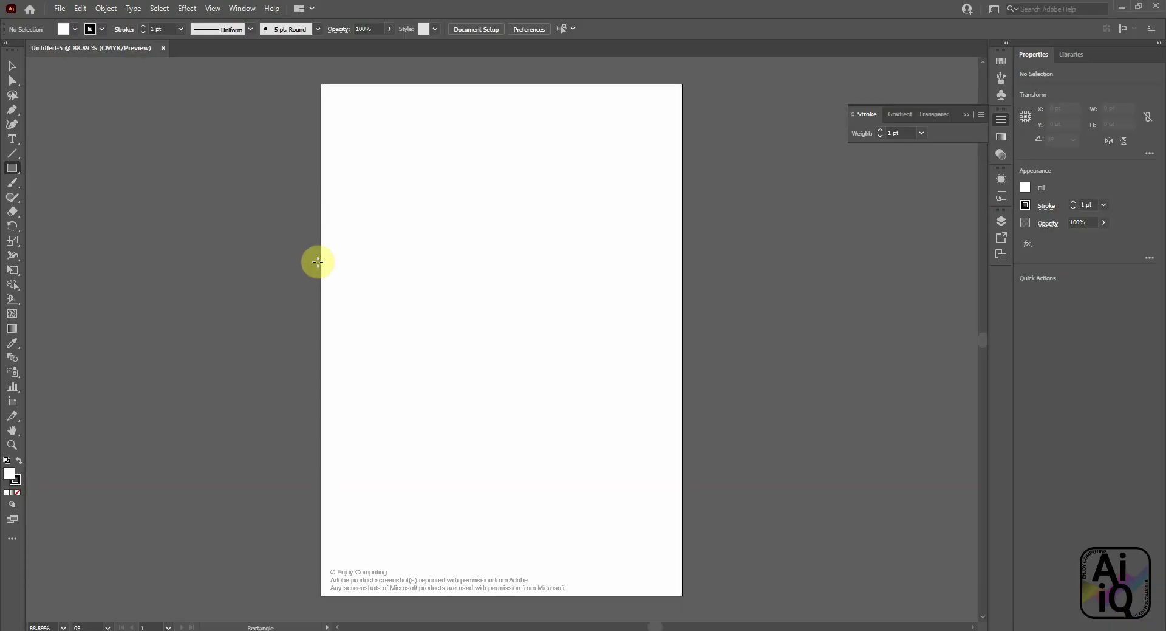
{"action": "left_click", "coordinate": [240, 9]}
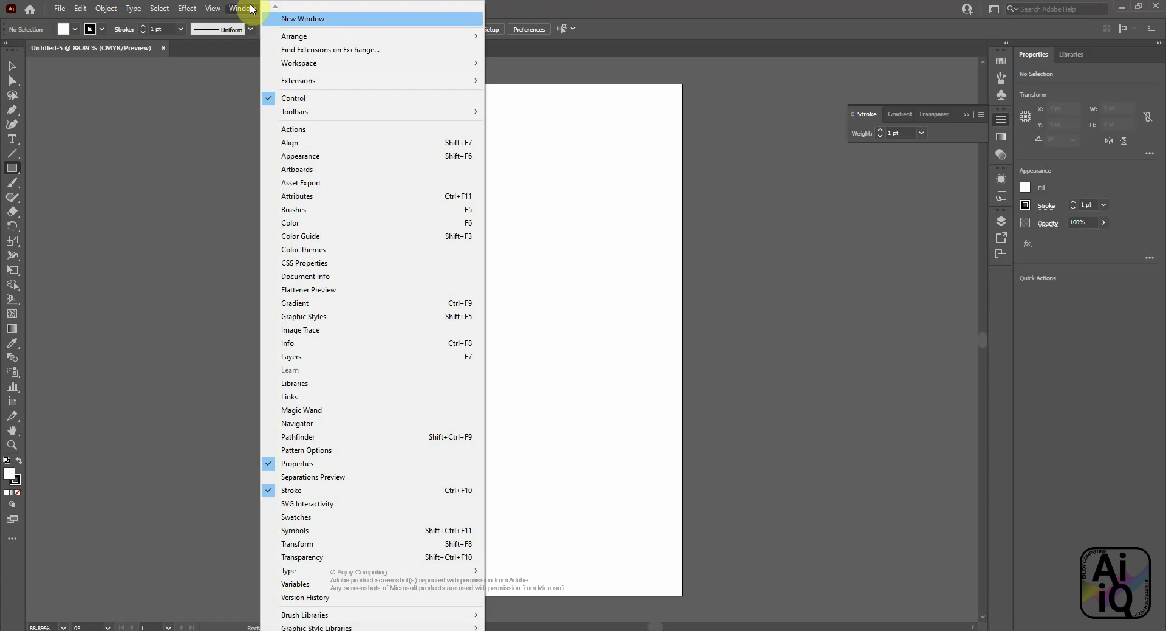
{"action": "mouse_move", "coordinate": [298, 63]}
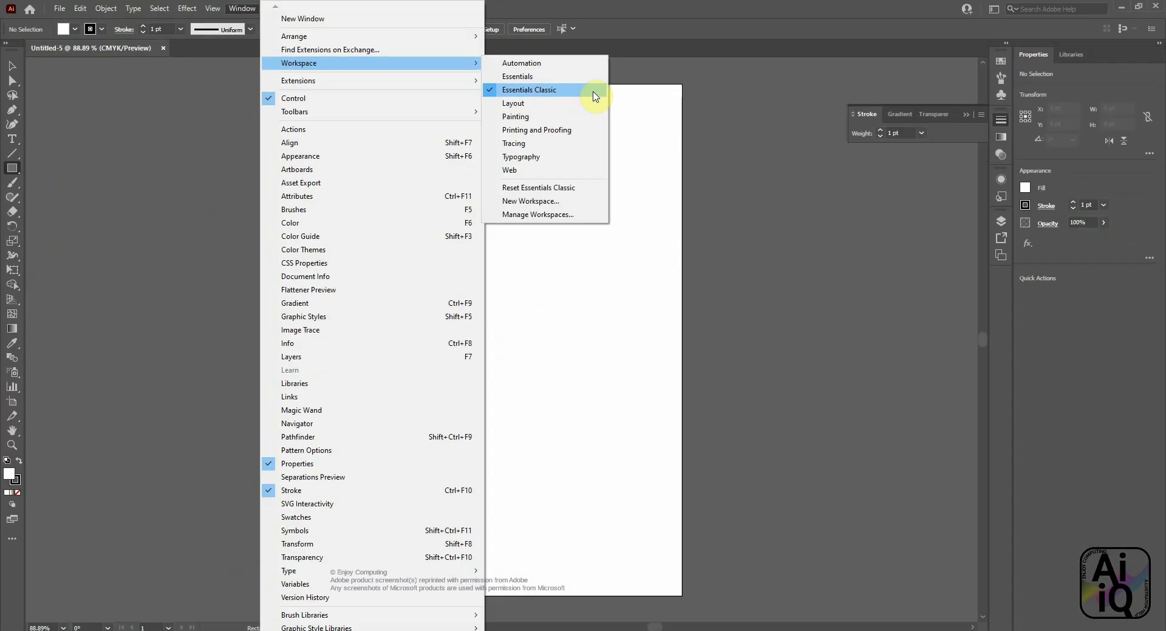
Apply the Essentials Classic workspace and draw a large brown-filled circle near the page top
{"action": "left_click", "coordinate": [933, 245]}
{"action": "left_click", "coordinate": [17, 219]}
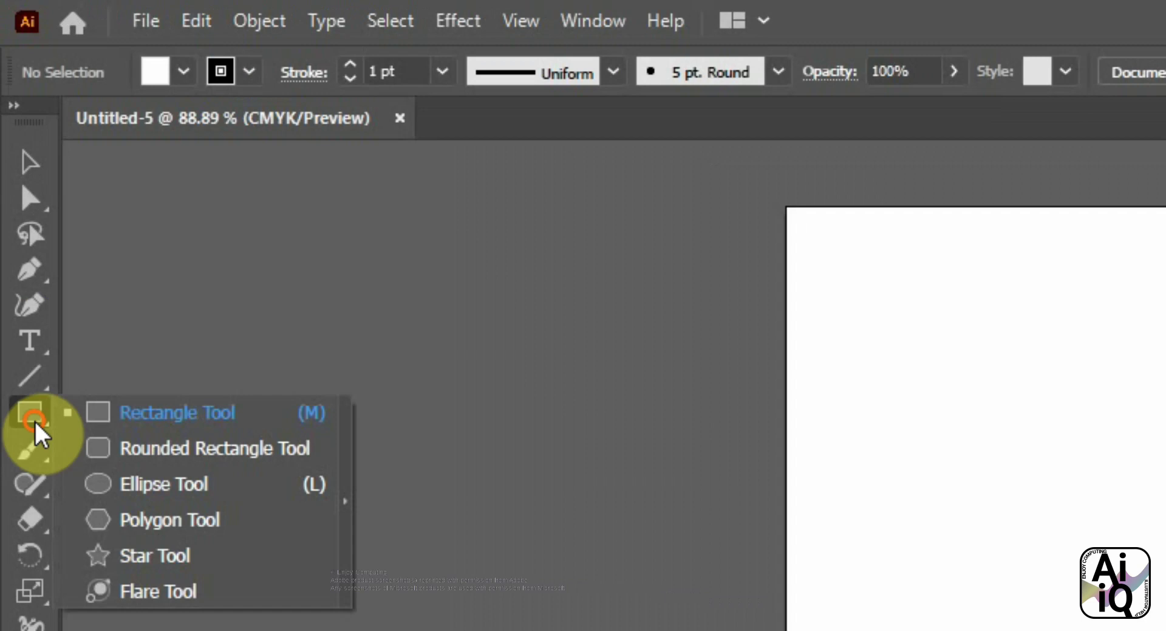
{"action": "left_click", "coordinate": [234, 486]}
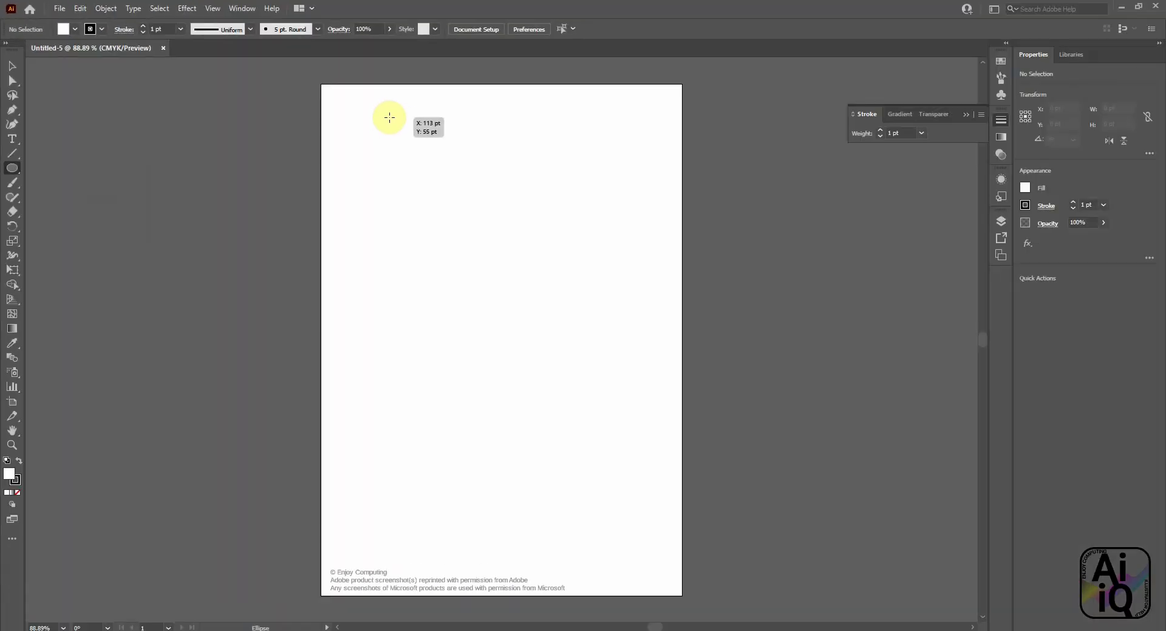
{"action": "left_click_drag", "start_coordinate": [389, 113], "coordinate": [571, 337]}
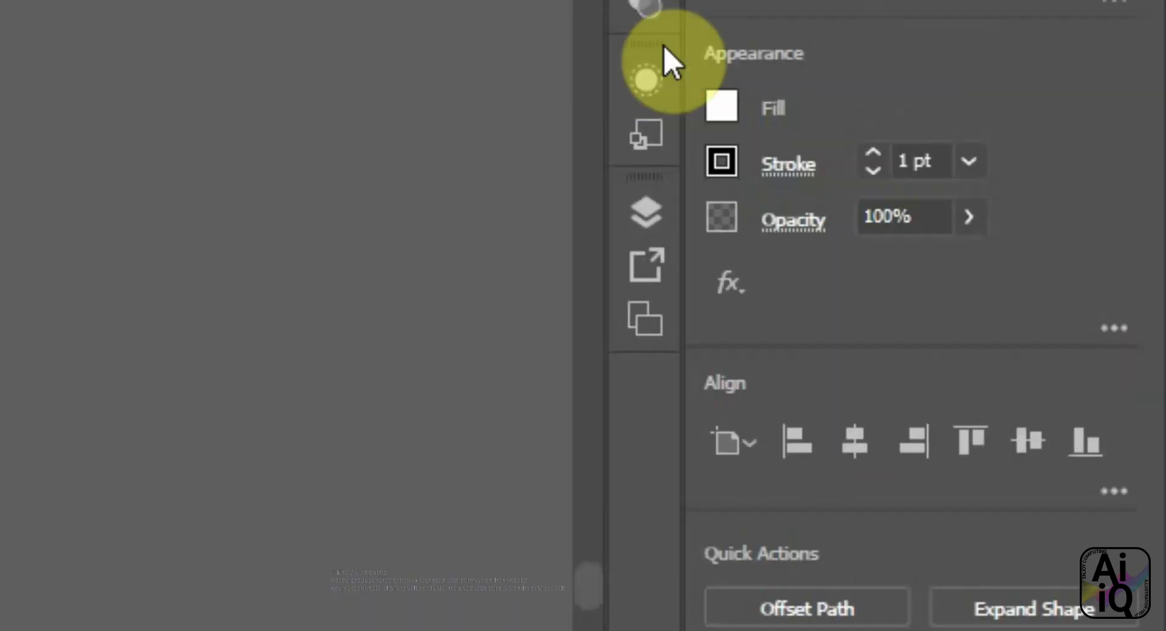
{"action": "left_click", "coordinate": [719, 105]}
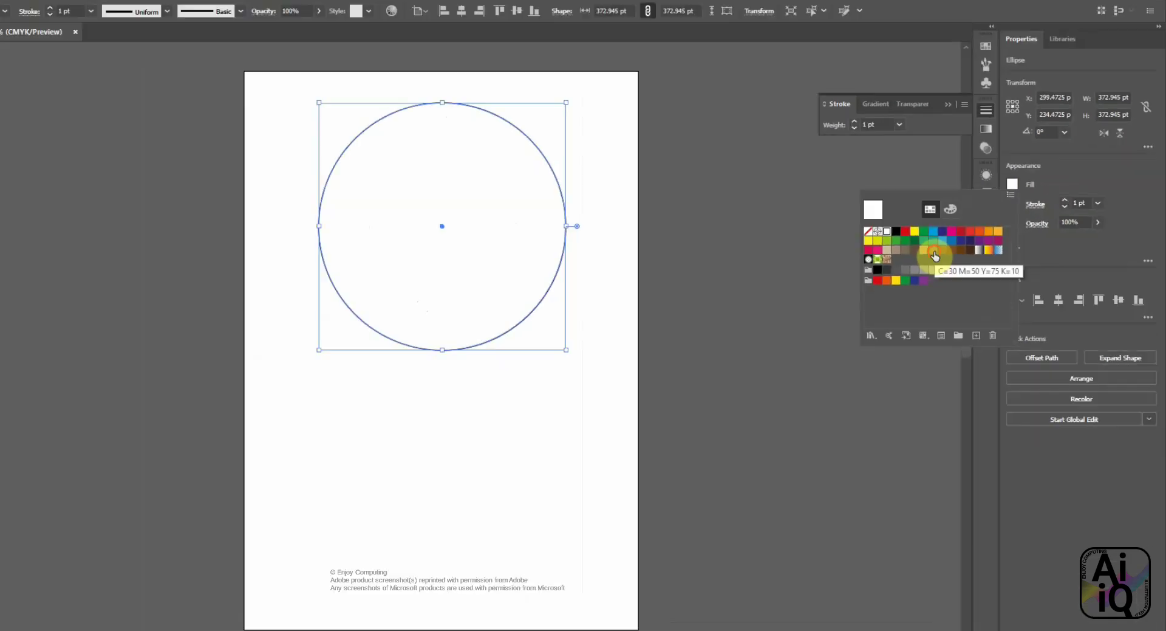
{"action": "left_click", "coordinate": [794, 266]}
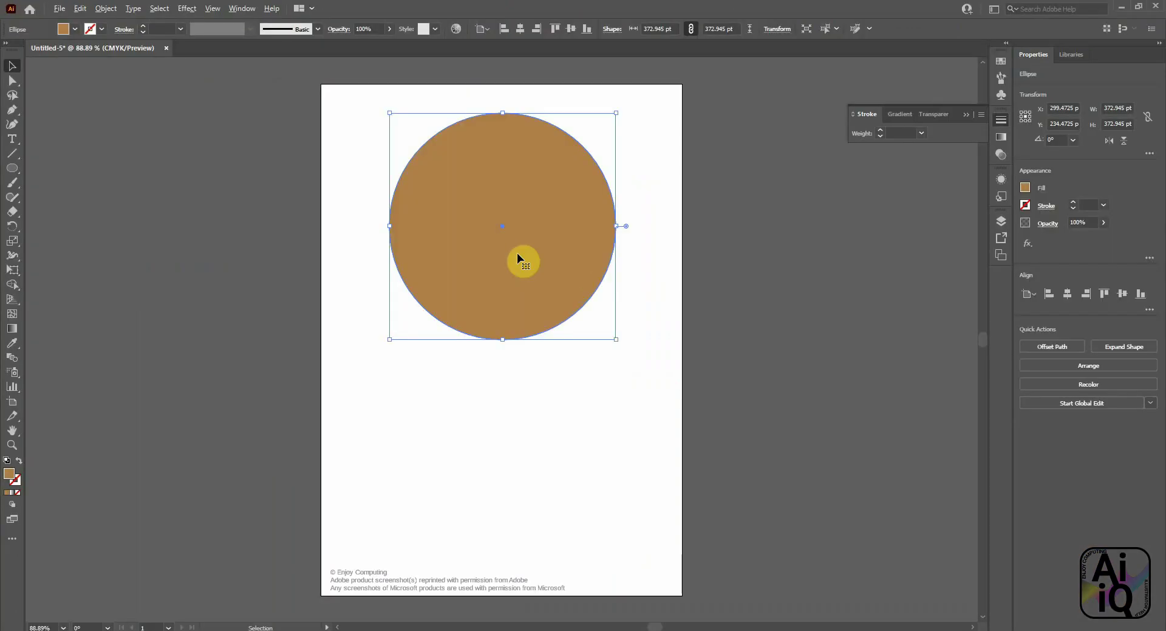
Alt-drag a copy of the circle below the original and fill it white
{"action": "left_click_drag", "start_coordinate": [520, 258], "coordinate": [518, 498]}
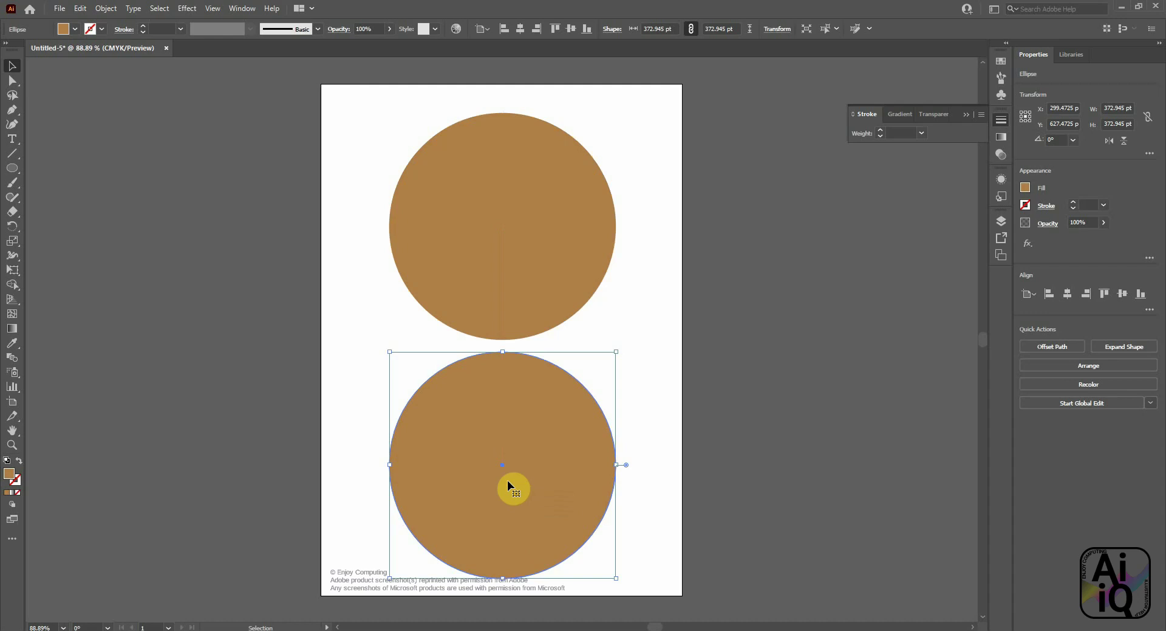
{"action": "left_click", "coordinate": [1026, 188]}
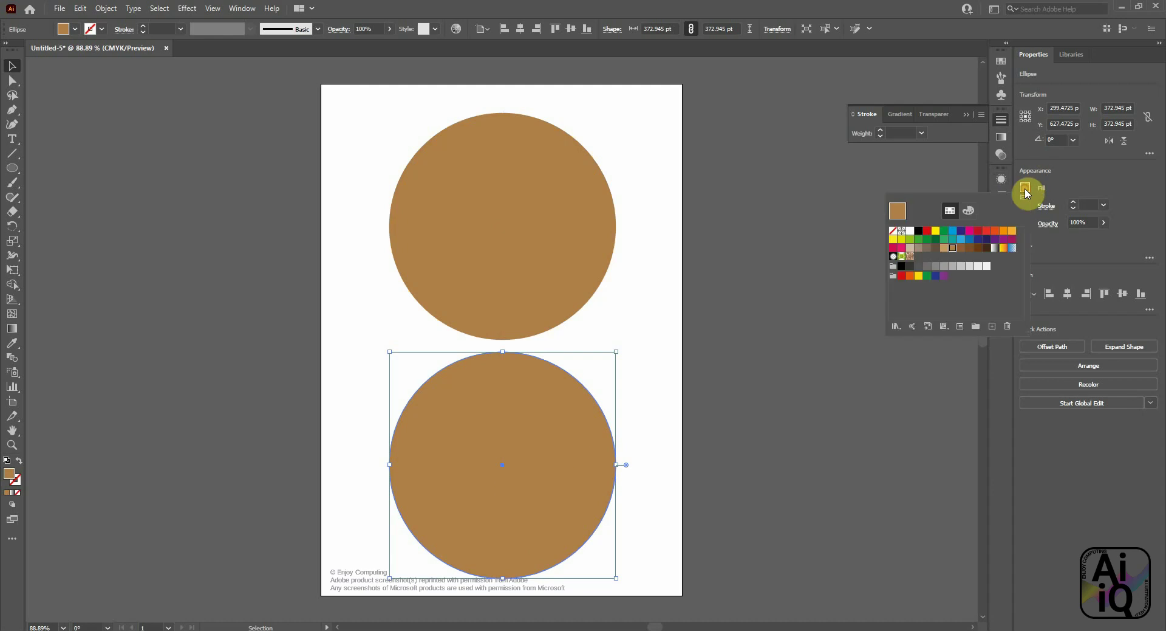
{"action": "left_click", "coordinate": [910, 232]}
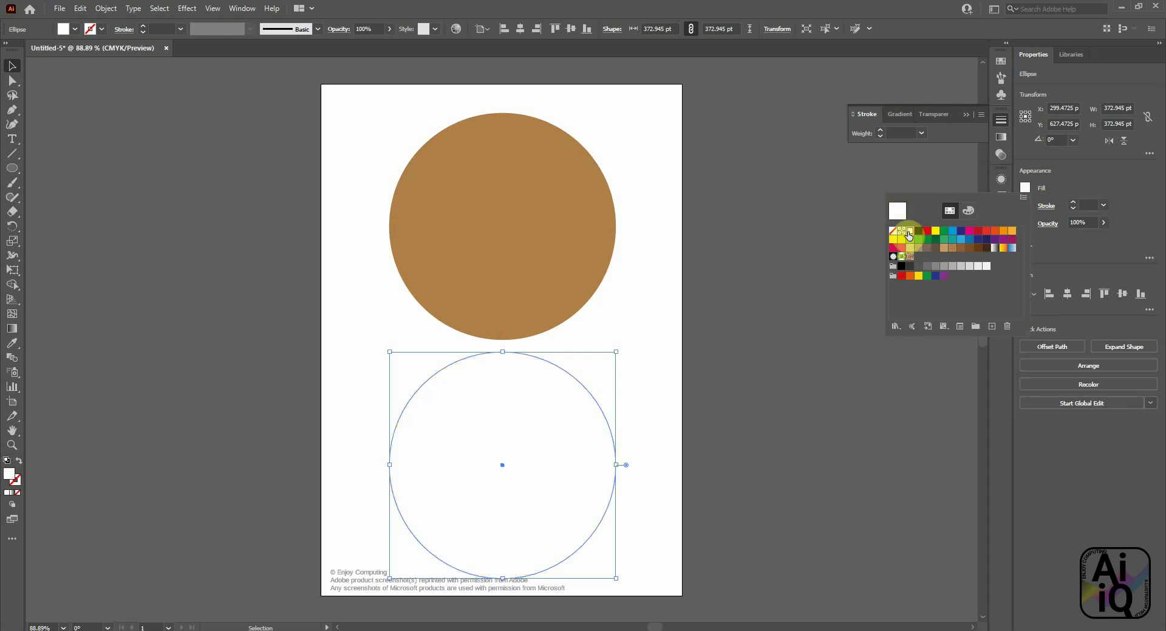
Cut the white circle at its left and right anchors with the Scissors and delete its lower half
{"action": "left_click", "coordinate": [12, 214]}
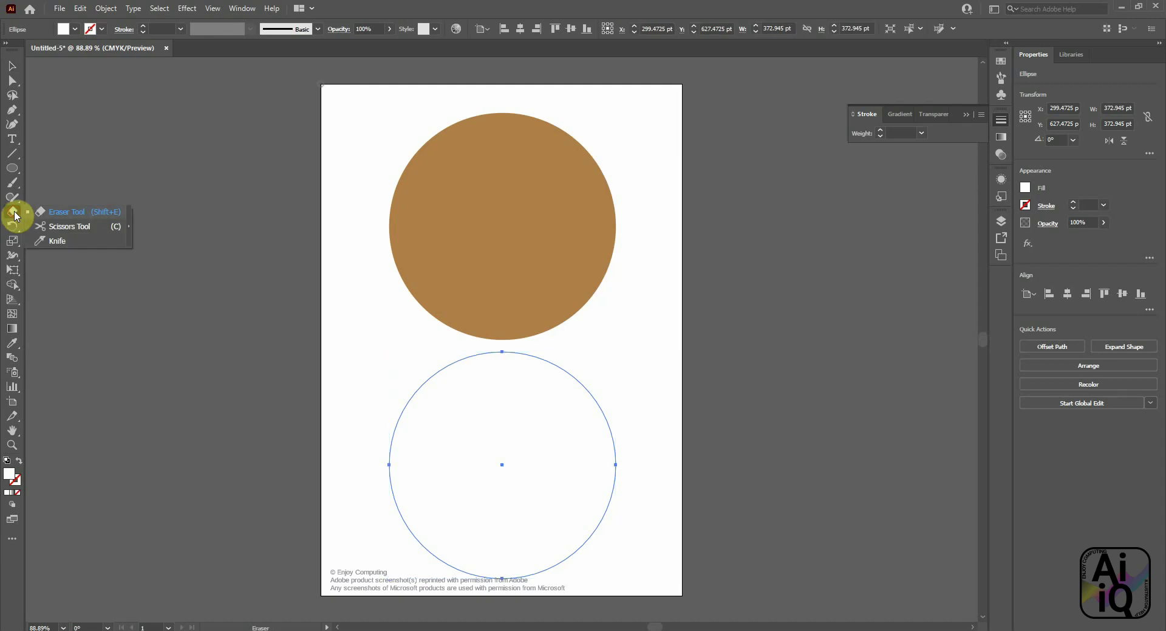
{"action": "left_click", "coordinate": [66, 226]}
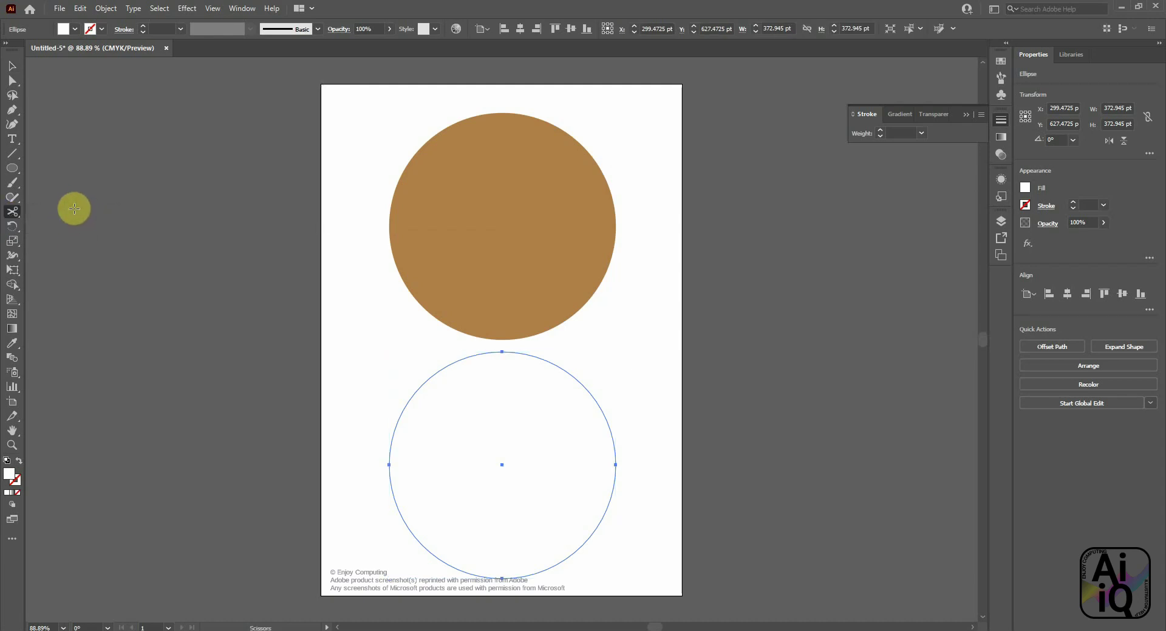
{"action": "left_click", "coordinate": [389, 464]}
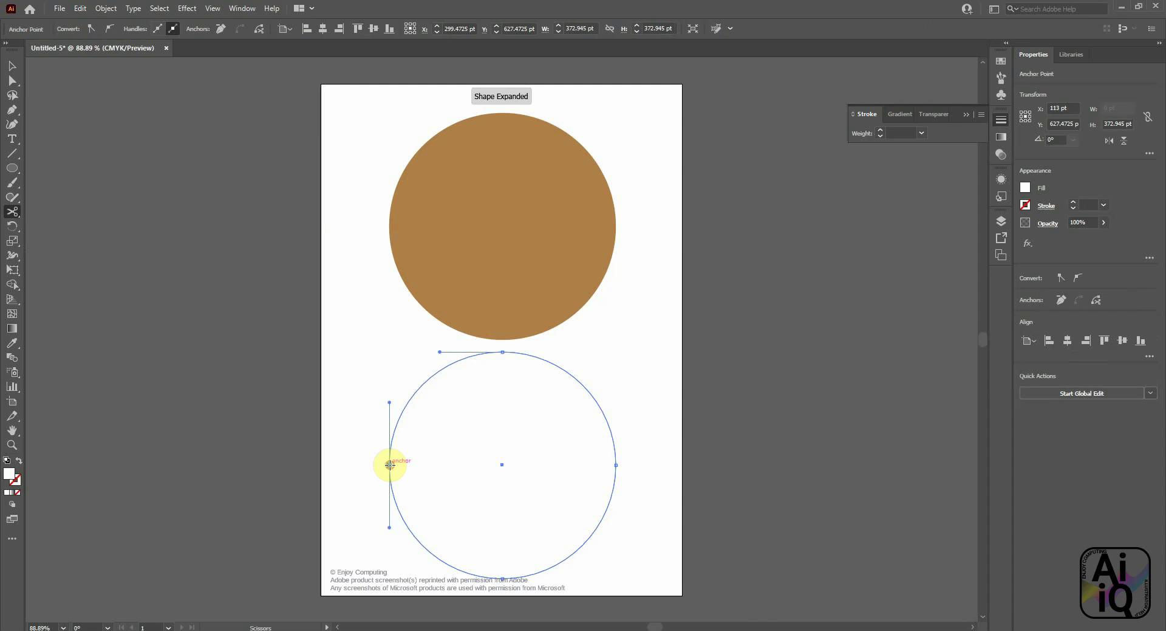
{"action": "left_click", "coordinate": [615, 465]}
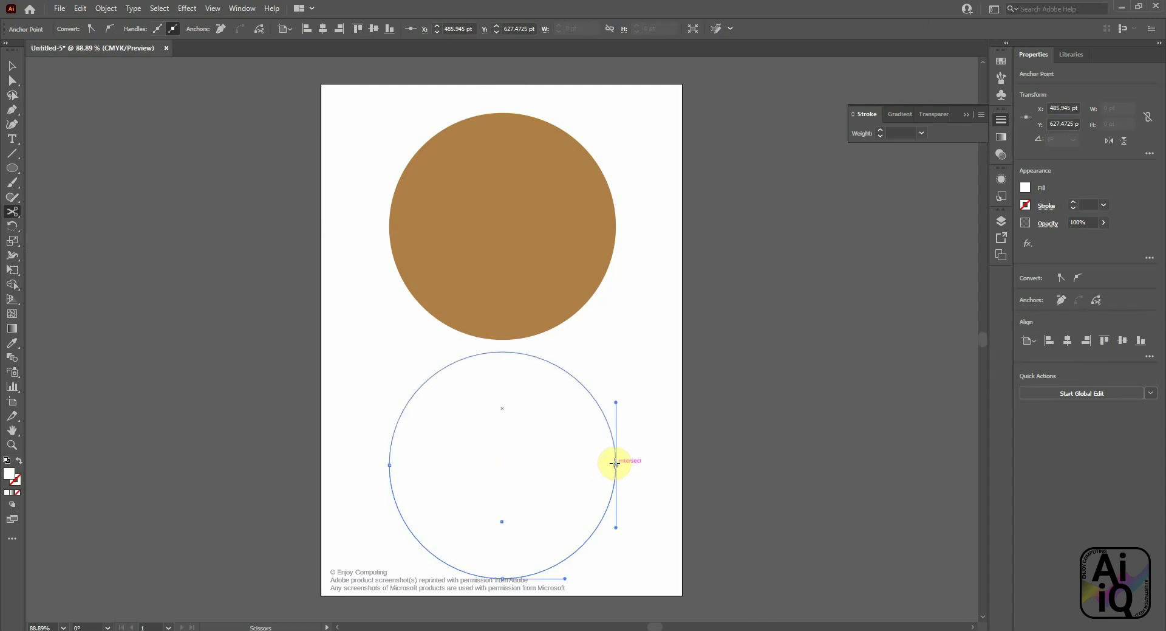
{"action": "key", "text": "Delete"}
{"action": "left_click", "coordinate": [12, 68]}
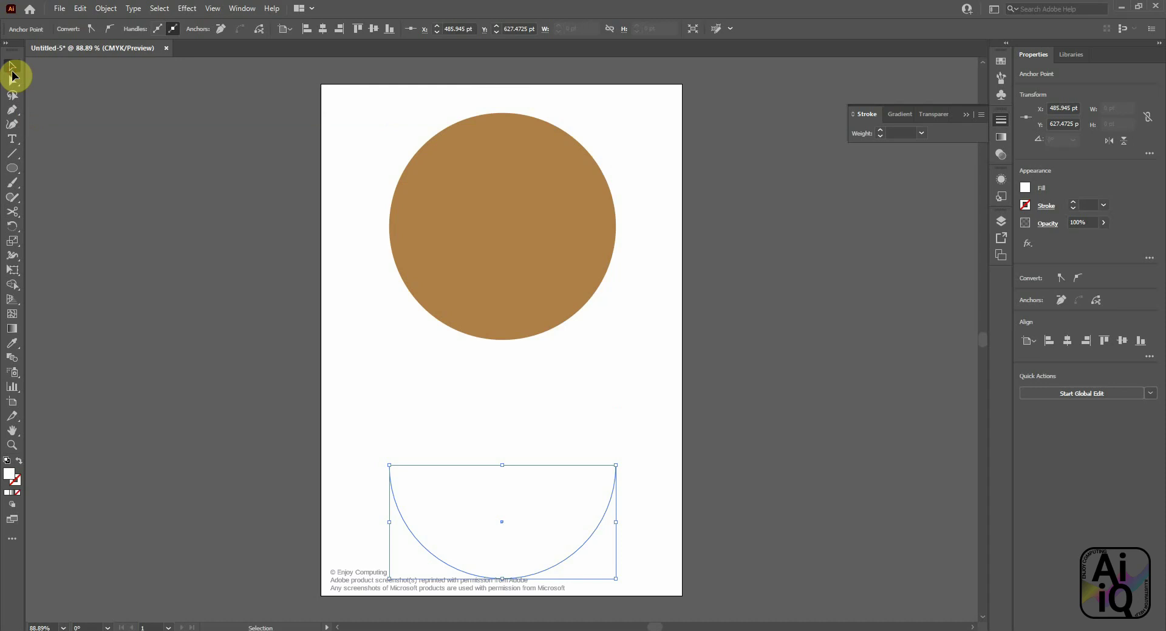
{"action": "key", "text": "Delete"}
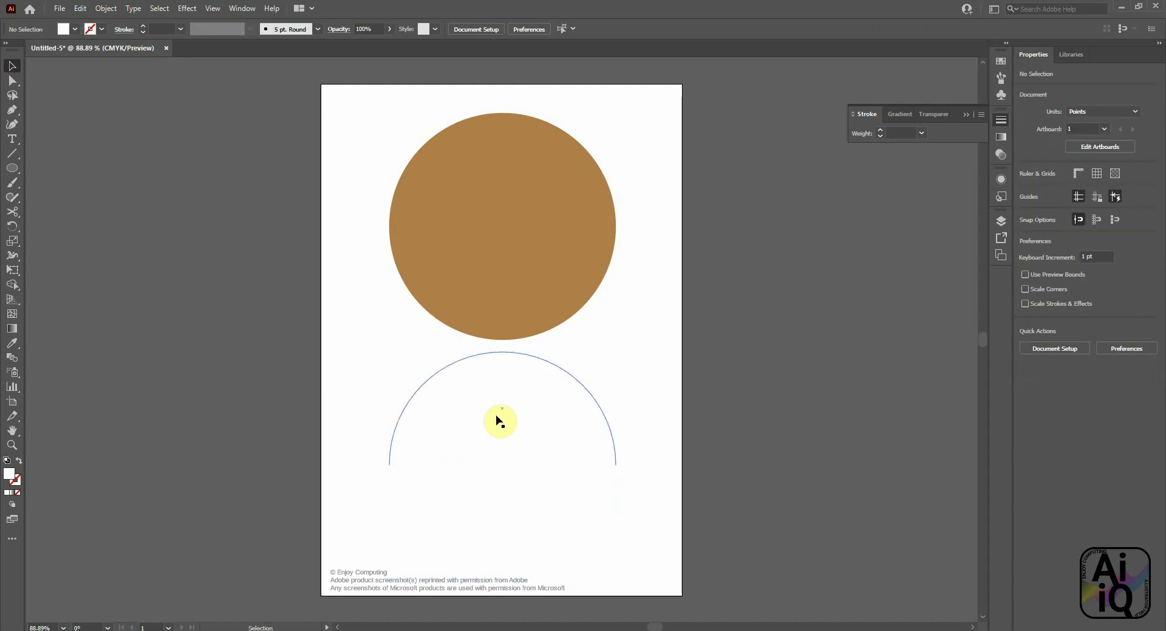
Close the white arc with a straight Pen base and move it over the brown circle's top half
{"action": "left_click", "coordinate": [496, 438]}
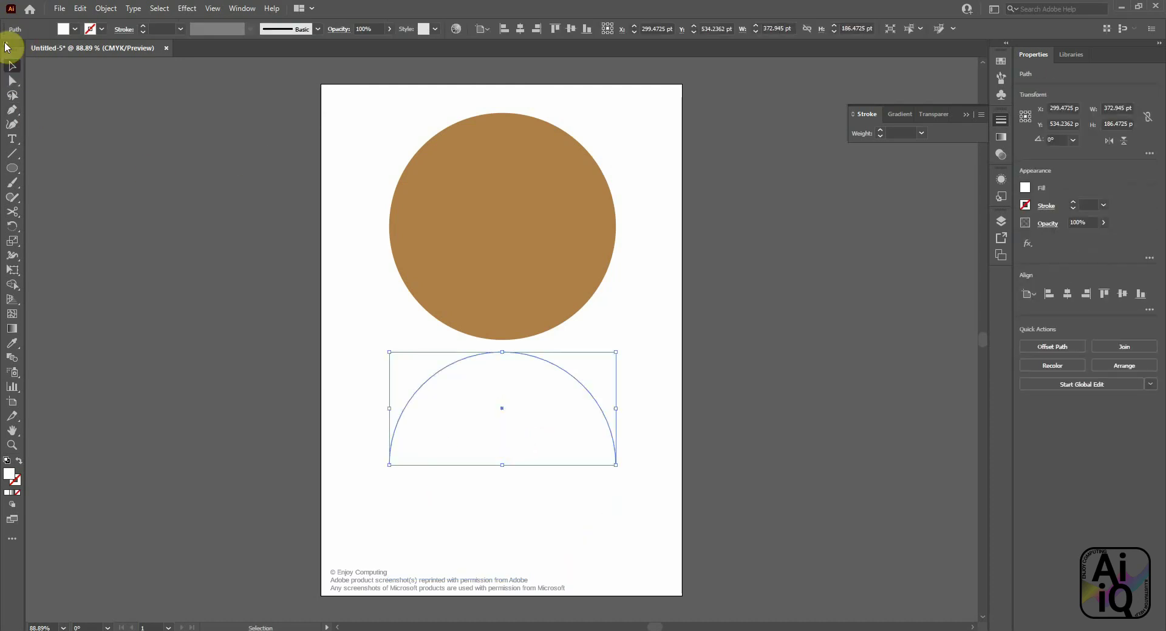
{"action": "left_click", "coordinate": [12, 111]}
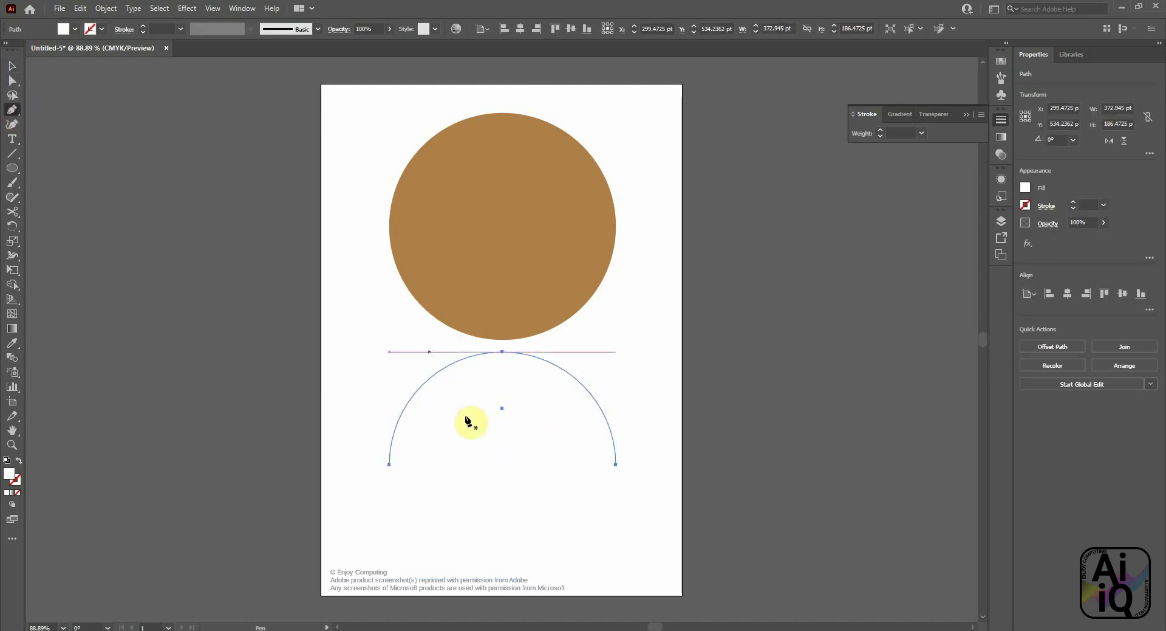
{"action": "left_click", "coordinate": [389, 464]}
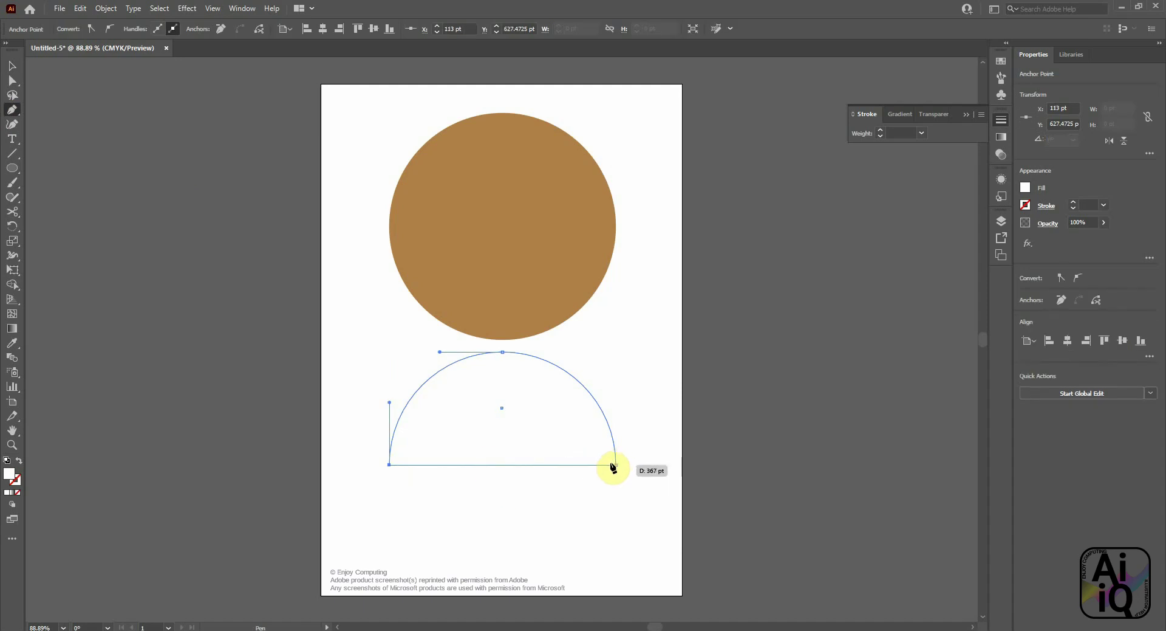
{"action": "left_click", "coordinate": [615, 465]}
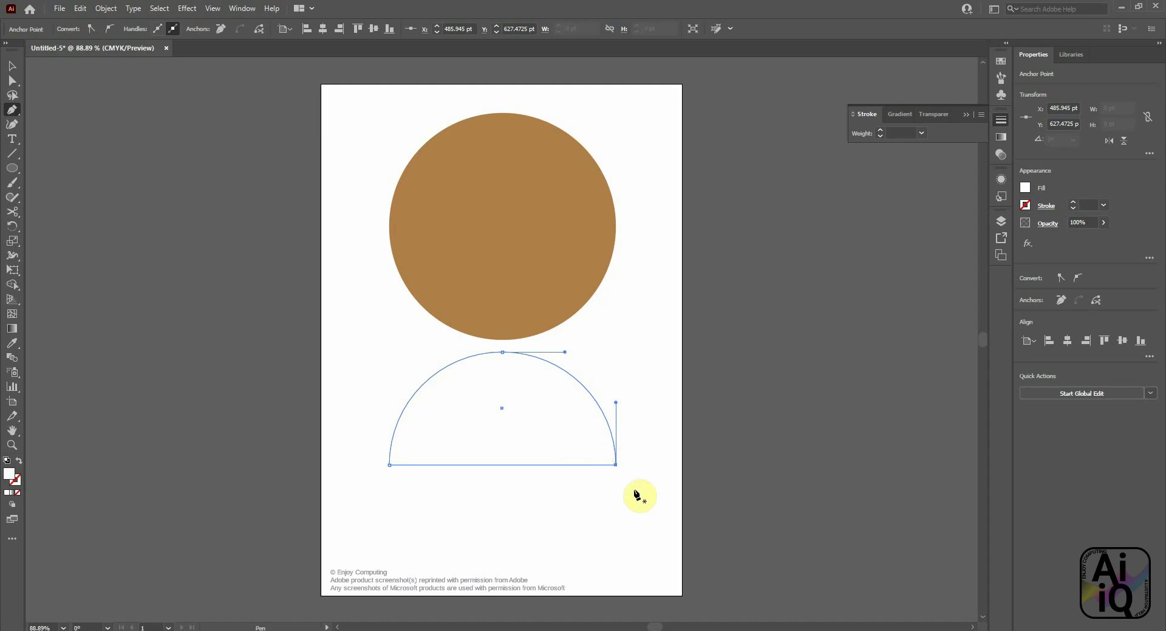
{"action": "left_click", "coordinate": [12, 67]}
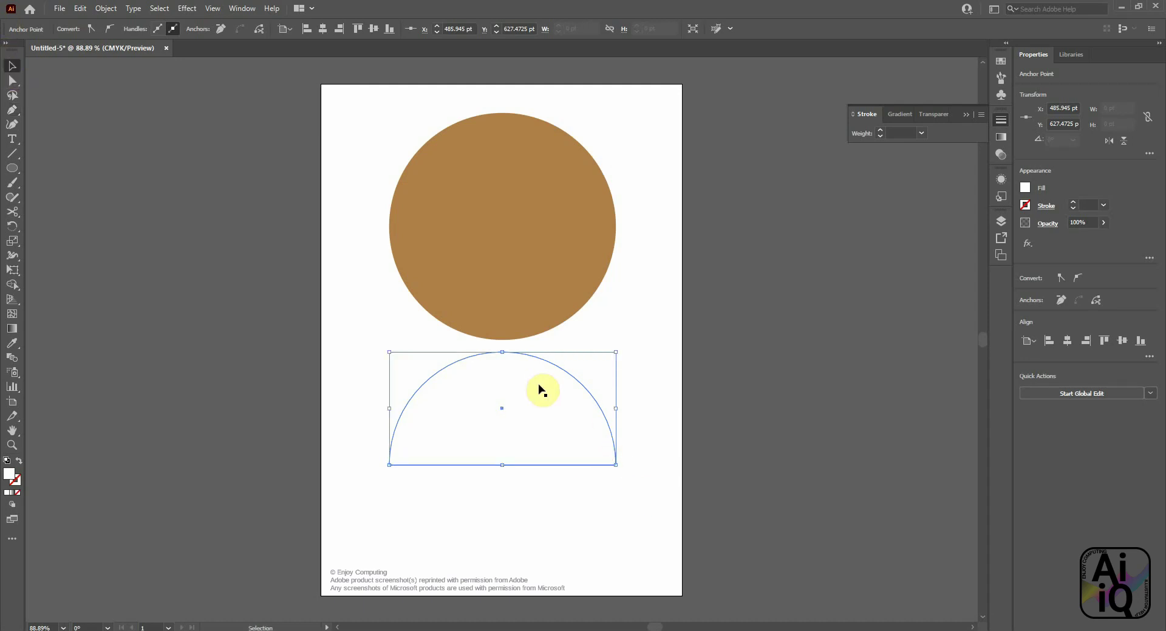
{"action": "left_click_drag", "start_coordinate": [529, 424], "coordinate": [532, 169]}
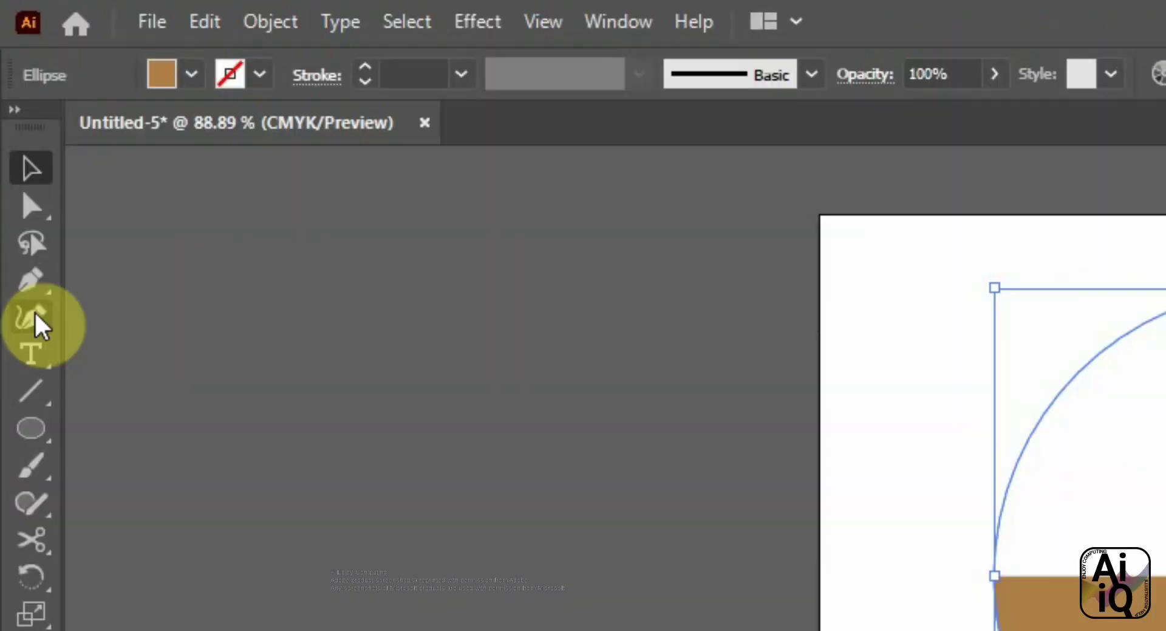
Curve the half-disc's flat edge into a wave with a deep middle dip and a right dip
{"action": "left_click", "coordinate": [14, 126]}
{"action": "left_click", "coordinate": [506, 226]}
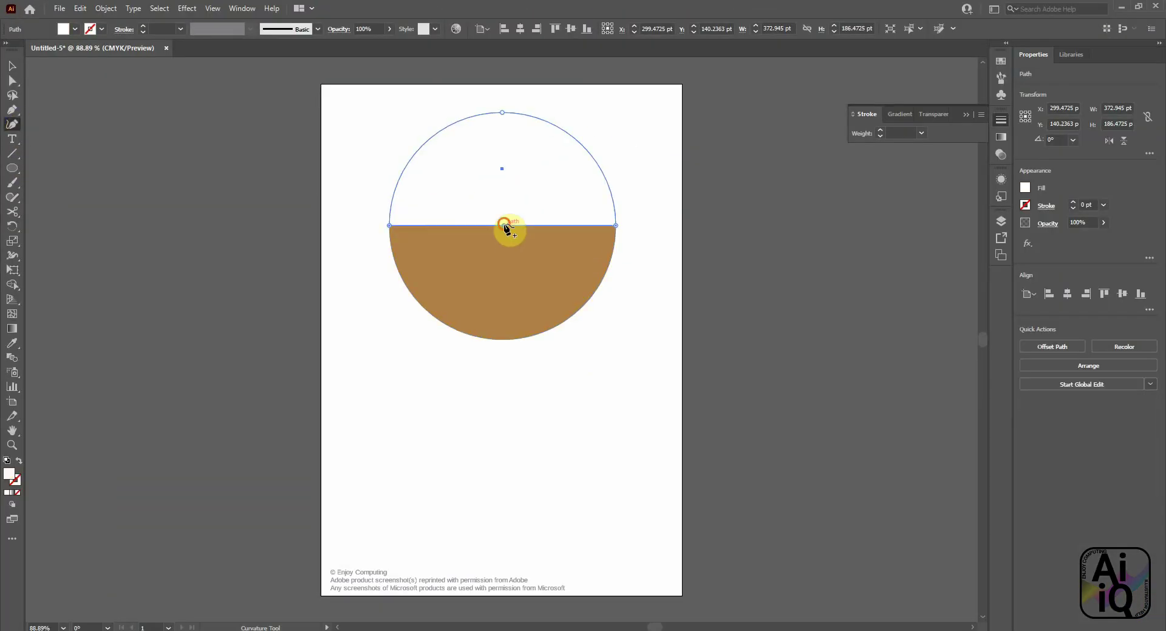
{"action": "left_click", "coordinate": [443, 225]}
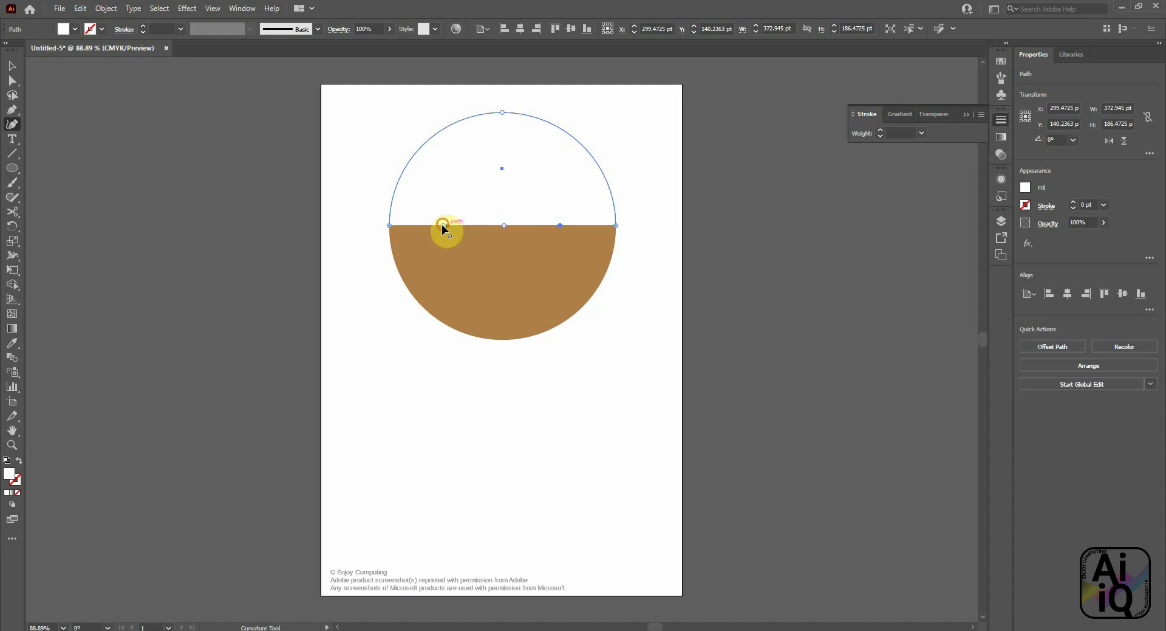
{"action": "left_click_drag", "start_coordinate": [442, 225], "coordinate": [444, 189]}
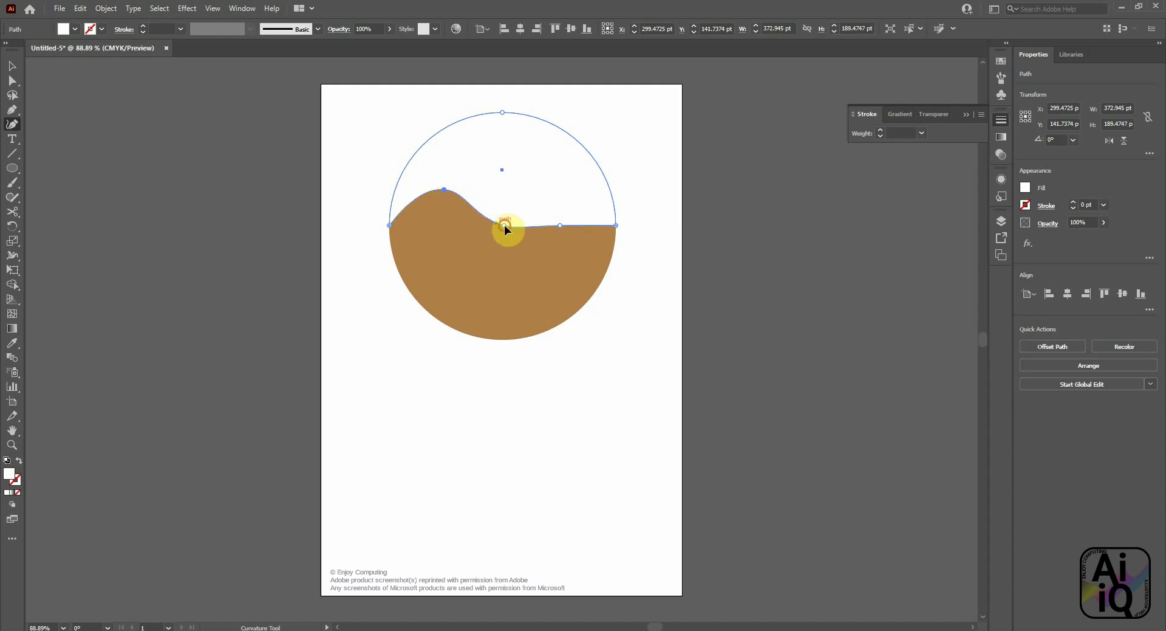
{"action": "left_click_drag", "start_coordinate": [504, 225], "coordinate": [502, 280]}
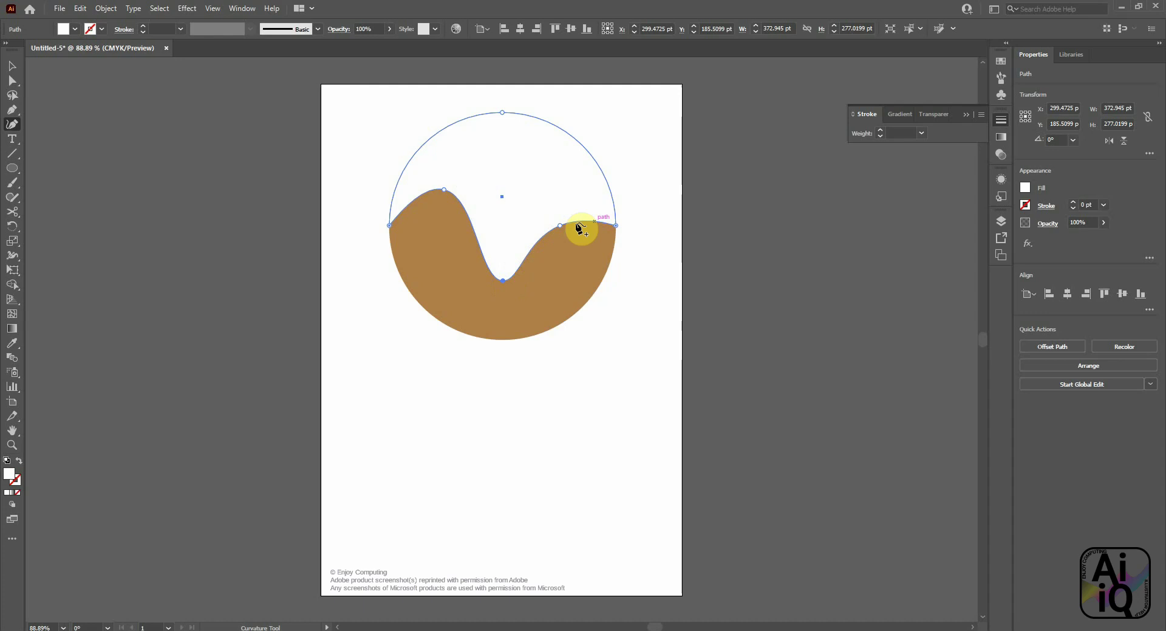
{"action": "left_click_drag", "start_coordinate": [588, 224], "coordinate": [585, 265]}
Select the white sauce shape and brown circle together and give both a 3 pt stroke
{"action": "left_click", "coordinate": [12, 65]}
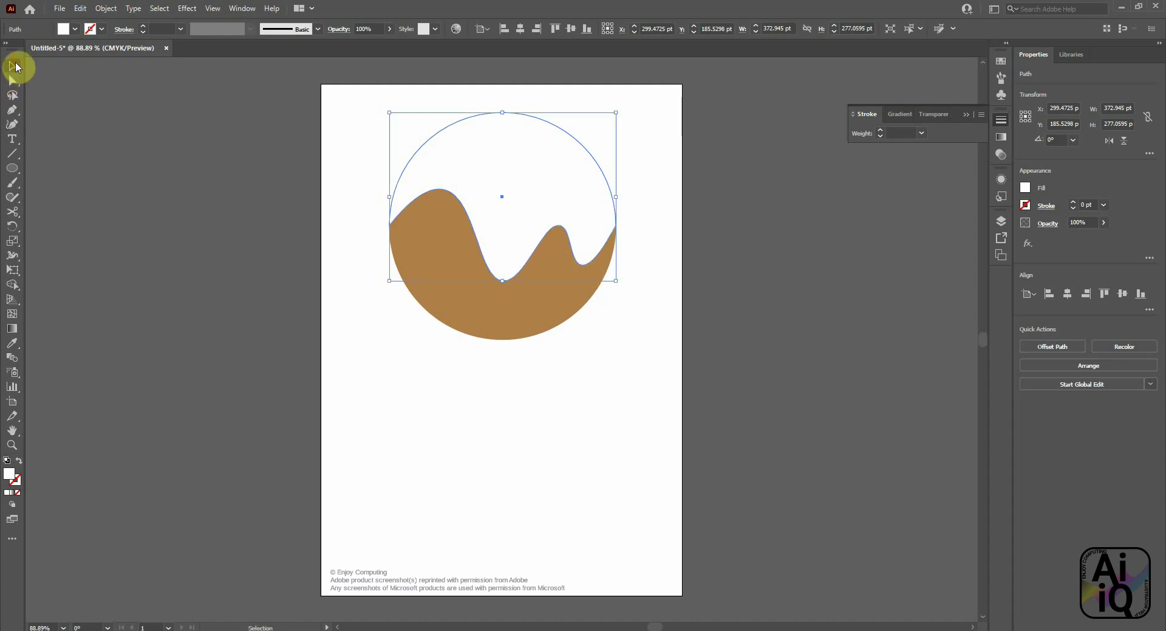
{"action": "left_click", "coordinate": [477, 301], "text": "shift"}
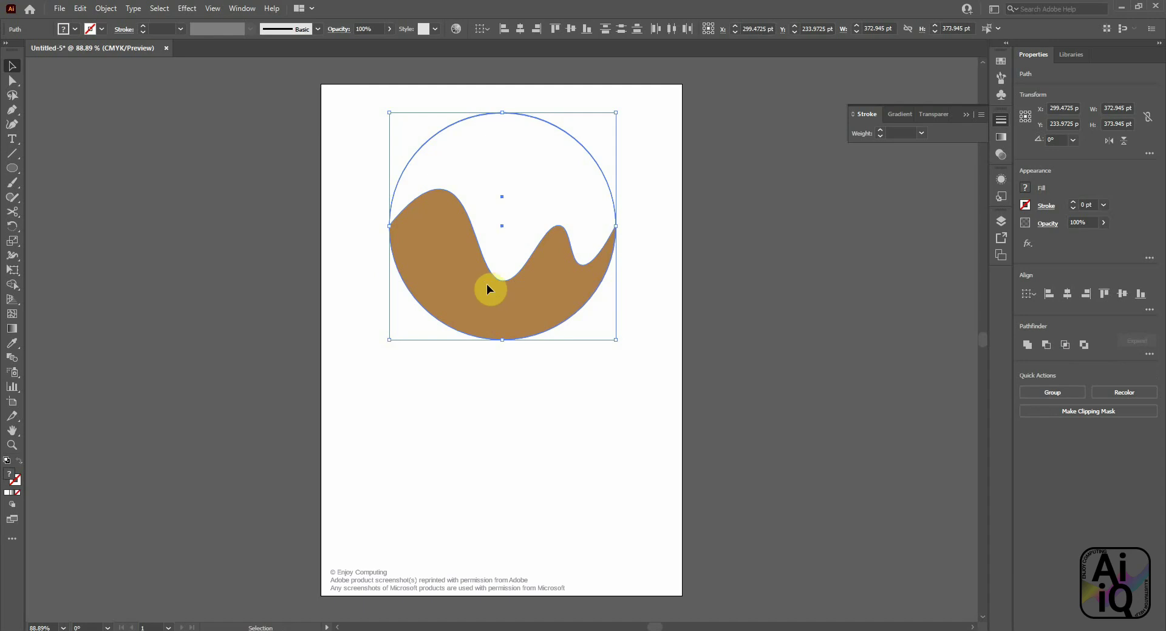
{"action": "left_click", "coordinate": [1105, 205]}
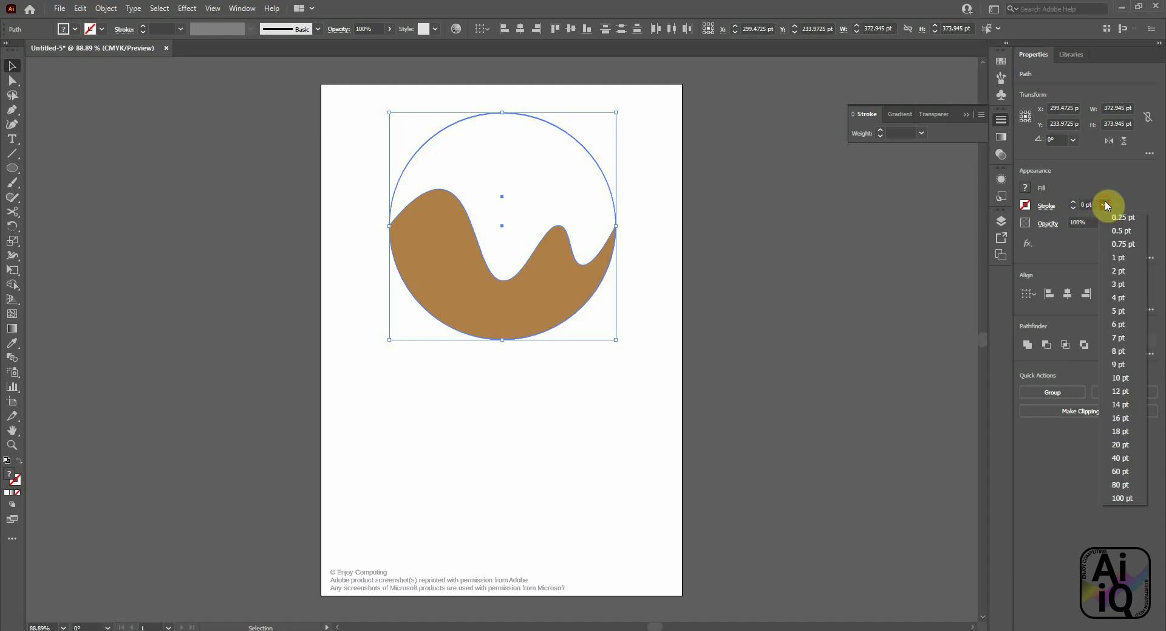
{"action": "left_click", "coordinate": [1131, 291]}
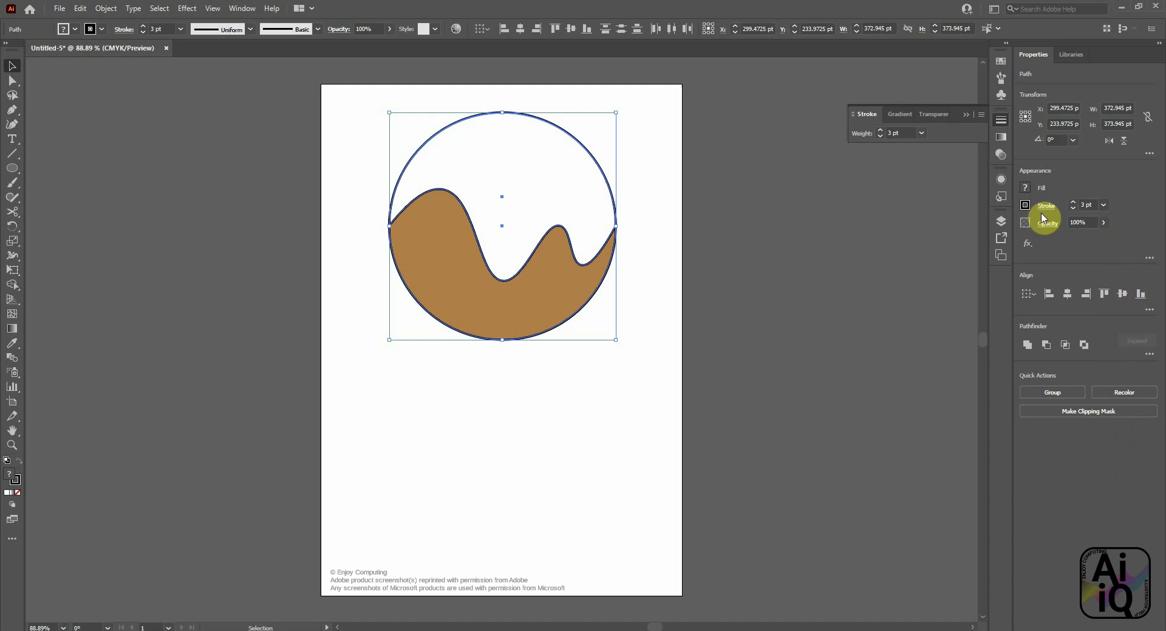
{"action": "left_click", "coordinate": [182, 152]}
Draw a small red circle with no outline on the pudding's top edge
{"action": "left_click", "coordinate": [12, 168]}
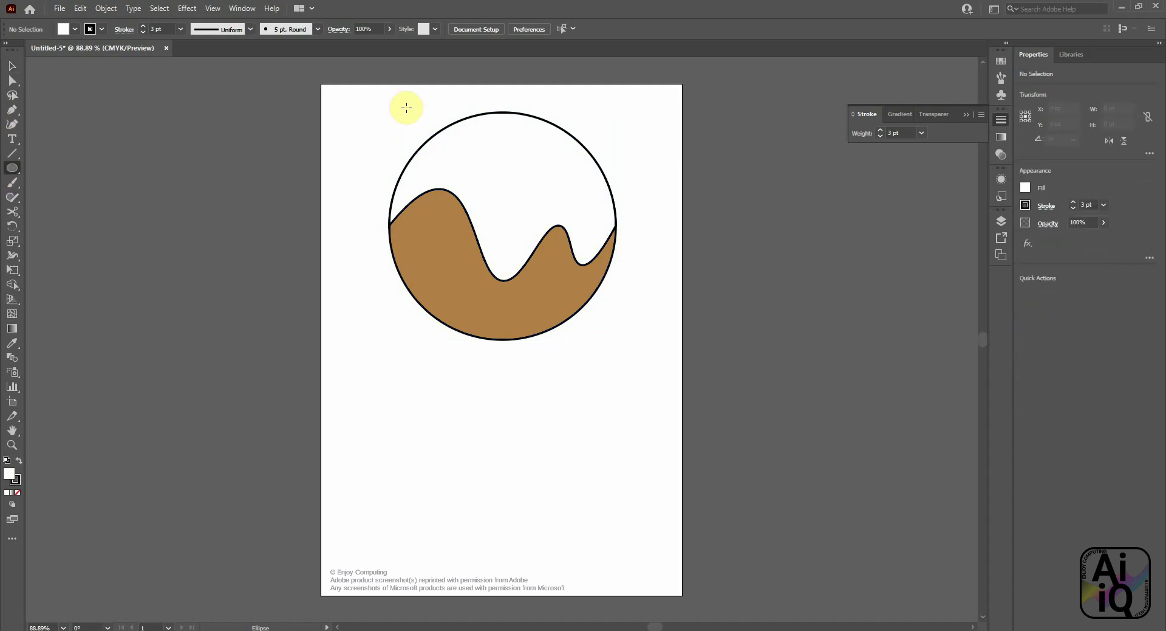
{"action": "left_click", "coordinate": [1026, 187]}
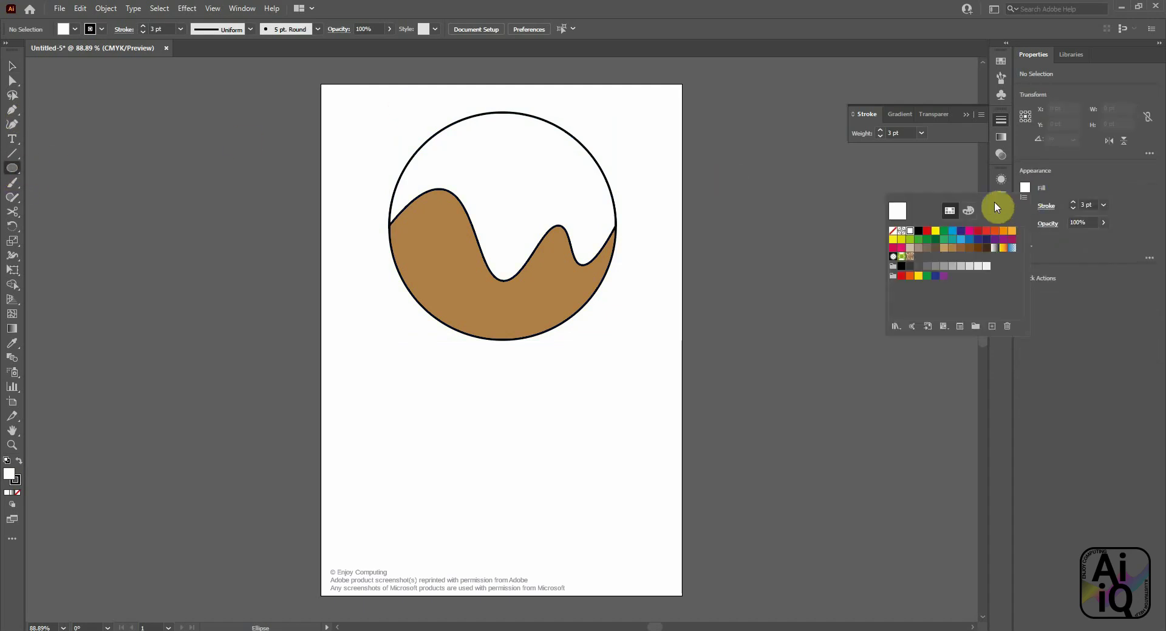
{"action": "left_click", "coordinate": [926, 230]}
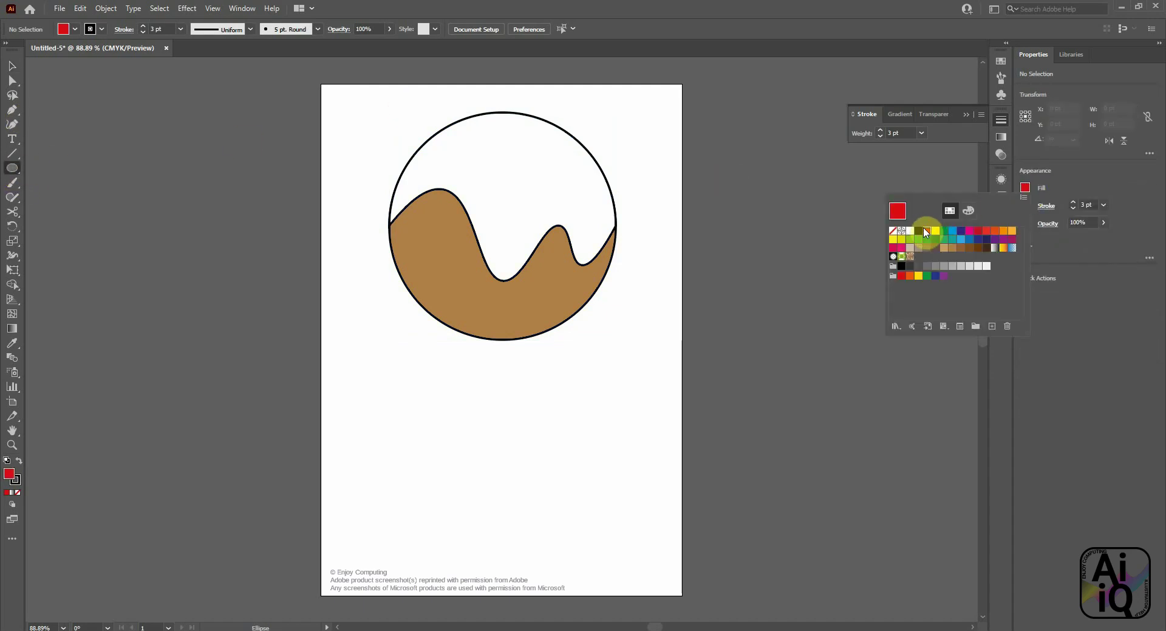
{"action": "left_click", "coordinate": [478, 109]}
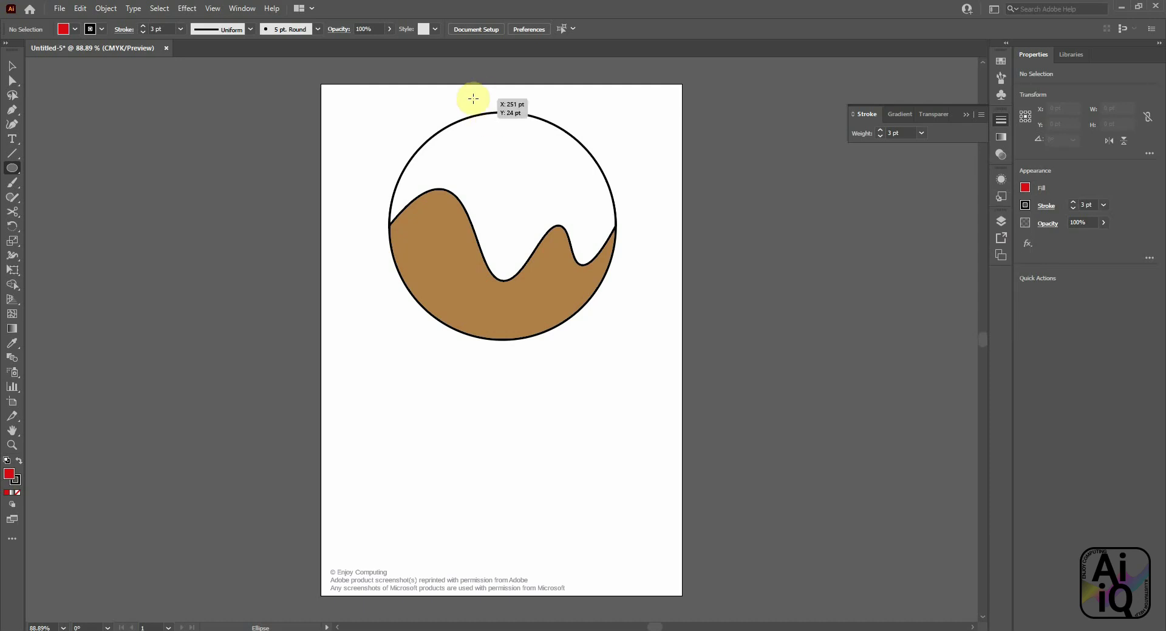
{"action": "left_click_drag", "start_coordinate": [473, 98], "coordinate": [503, 128]}
{"action": "left_click", "coordinate": [1025, 205]}
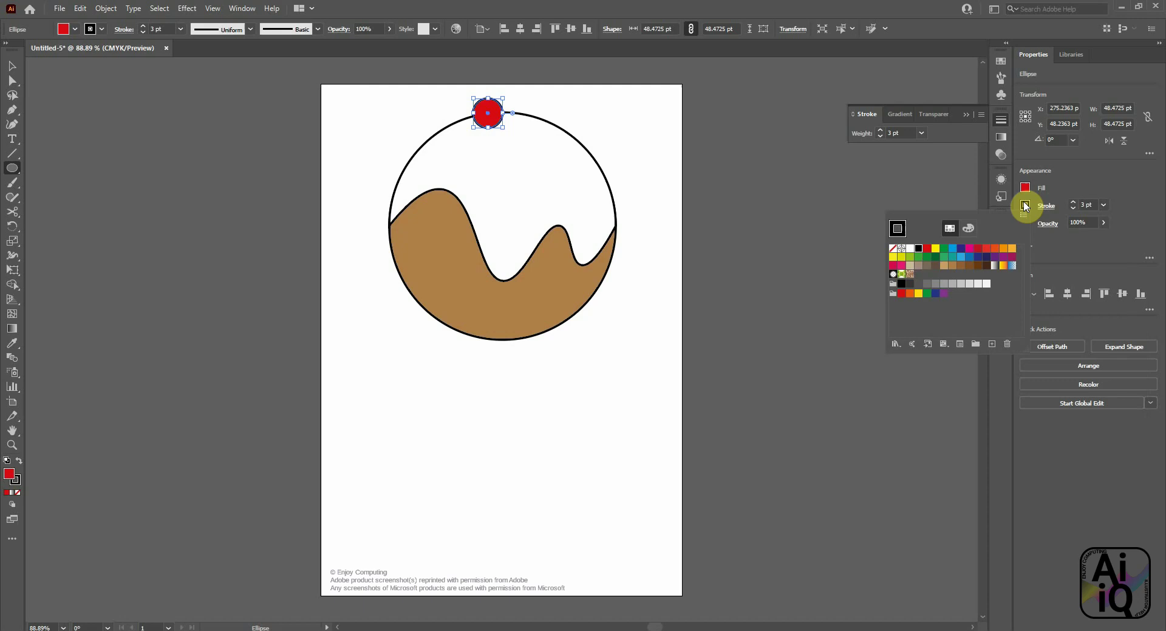
{"action": "left_click", "coordinate": [893, 248]}
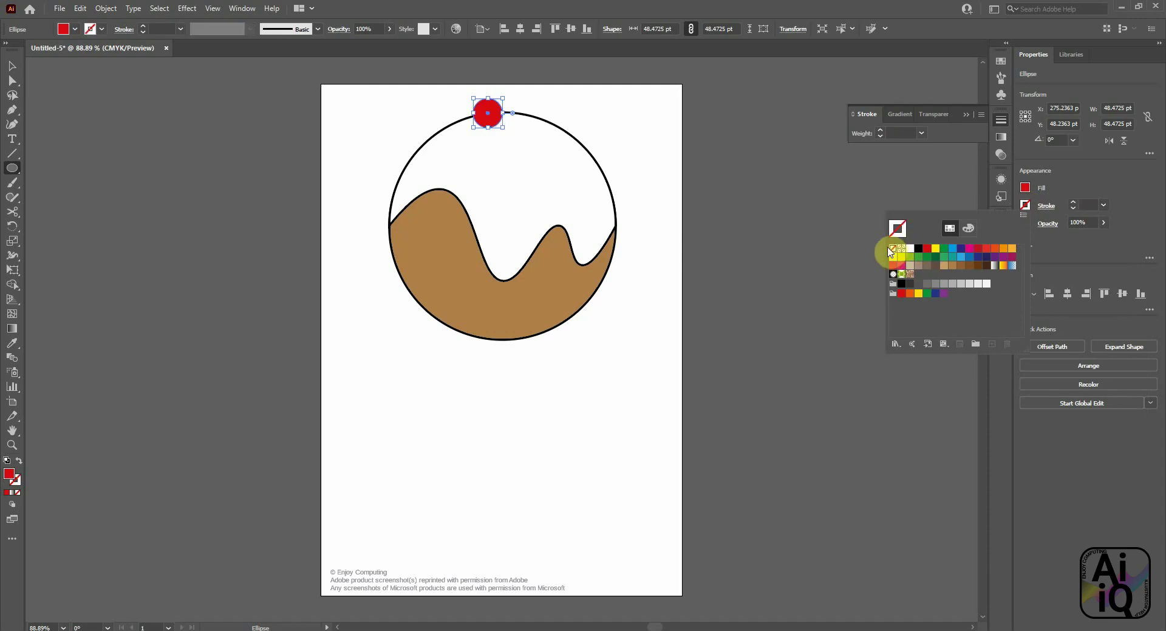
Alt-drag a copy of the red berry slightly to the right
{"action": "key", "text": "v"}
{"action": "left_click", "coordinate": [495, 119]}
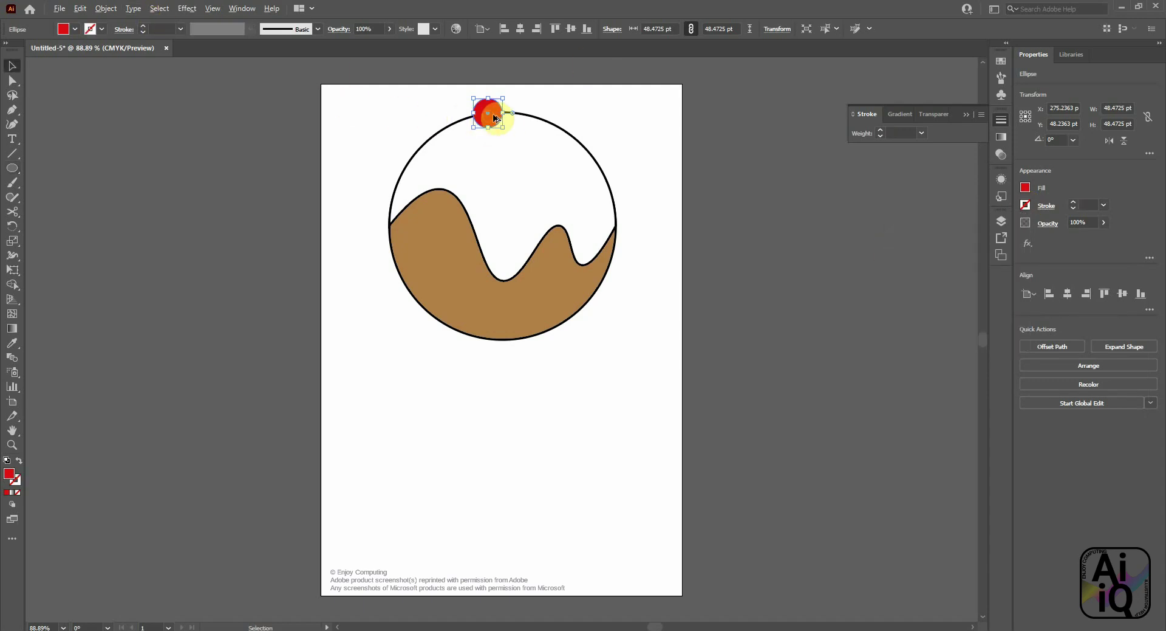
{"action": "mouse_move", "coordinate": [509, 121]}
{"action": "left_mouse_down"}
{"action": "mouse_move", "coordinate": [493, 139]}
{"action": "mouse_move", "coordinate": [492, 126]}
{"action": "left_mouse_up"}
Select the three red circles and merge them into one shape with the Shape Builder
{"action": "left_click", "coordinate": [483, 113], "text": "shift"}
{"action": "left_click", "coordinate": [526, 128], "text": "shift"}
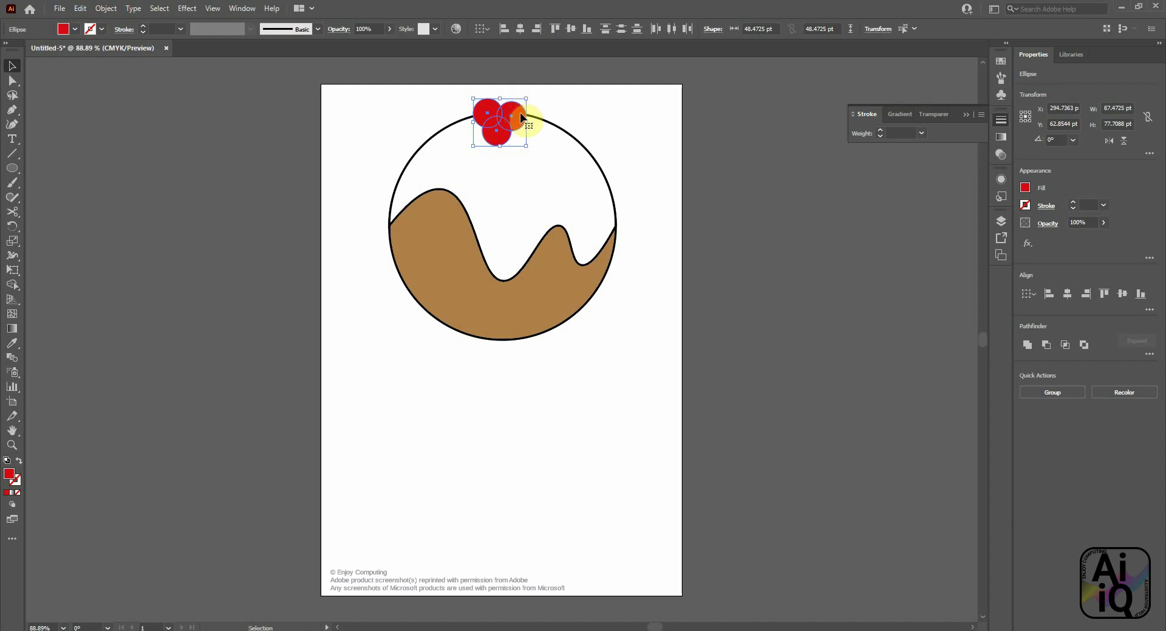
{"action": "left_click", "coordinate": [12, 283]}
{"action": "mouse_move", "coordinate": [485, 112]}
{"action": "left_mouse_down"}
{"action": "mouse_move", "coordinate": [495, 134]}
{"action": "mouse_move", "coordinate": [512, 113]}
{"action": "left_mouse_up"}
{"action": "key", "text": "ctrl+plus"}
{"action": "key", "text": "ctrl+plus"}
{"action": "key", "text": "ctrl+plus"}
Give the merged berry shape a black 3 pt outline, then marquee-select the whole pudding
{"action": "left_click", "coordinate": [12, 65]}
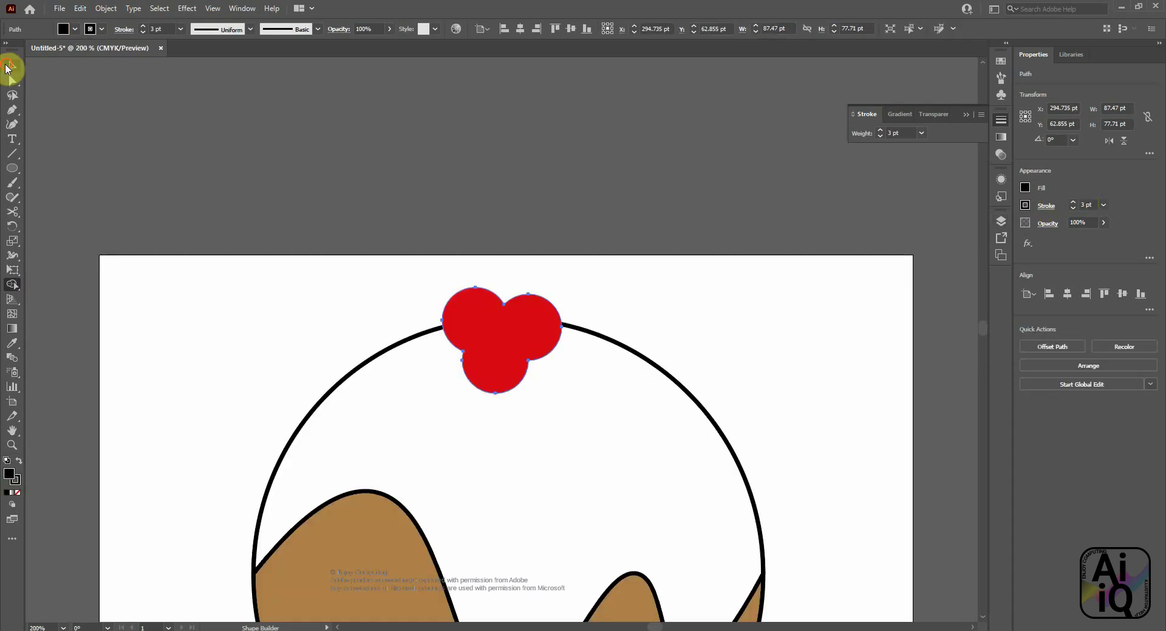
{"action": "left_click", "coordinate": [498, 357]}
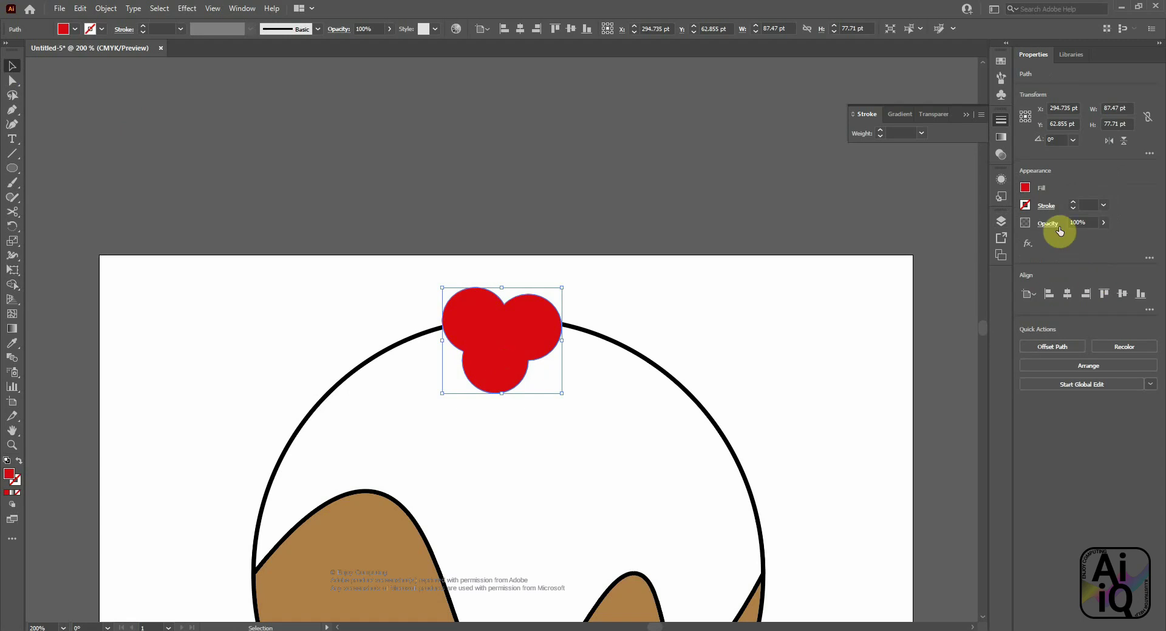
{"action": "left_click", "coordinate": [1026, 204]}
{"action": "left_click", "coordinate": [916, 252]}
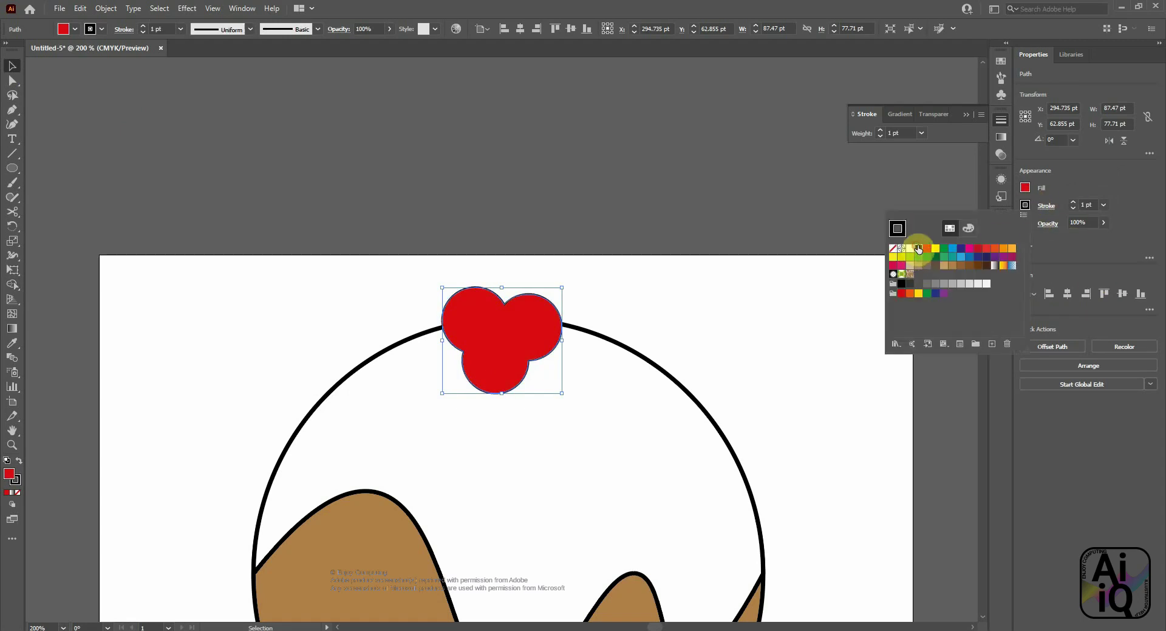
{"action": "left_click", "coordinate": [1105, 210]}
{"action": "left_click", "coordinate": [1104, 209]}
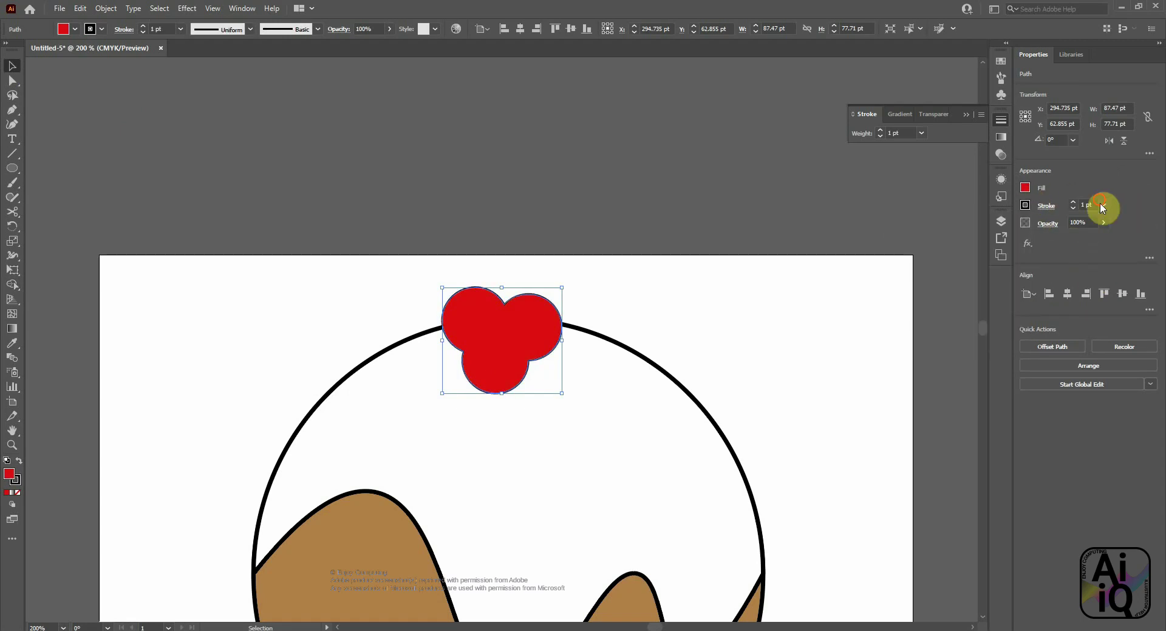
{"action": "left_click", "coordinate": [1125, 288]}
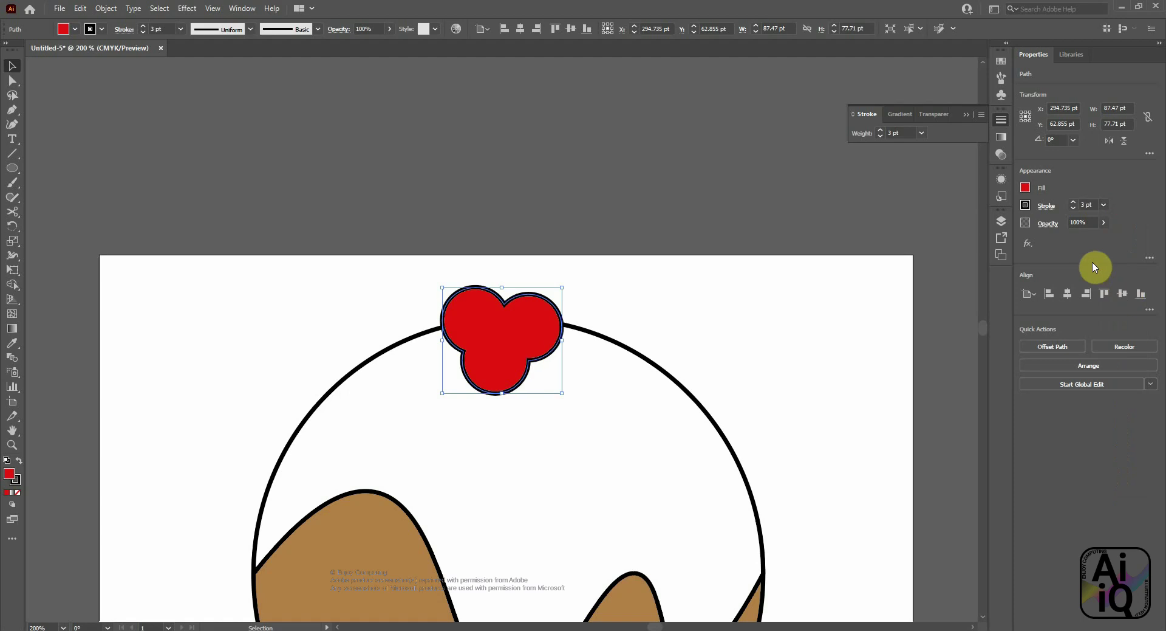
{"action": "key", "text": "ctrl+minus"}
{"action": "key", "text": "ctrl+minus"}
{"action": "key", "text": "ctrl+minus"}
{"action": "key", "text": "ctrl+minus"}
{"action": "left_click_drag", "start_coordinate": [436, 313], "coordinate": [643, 495]}
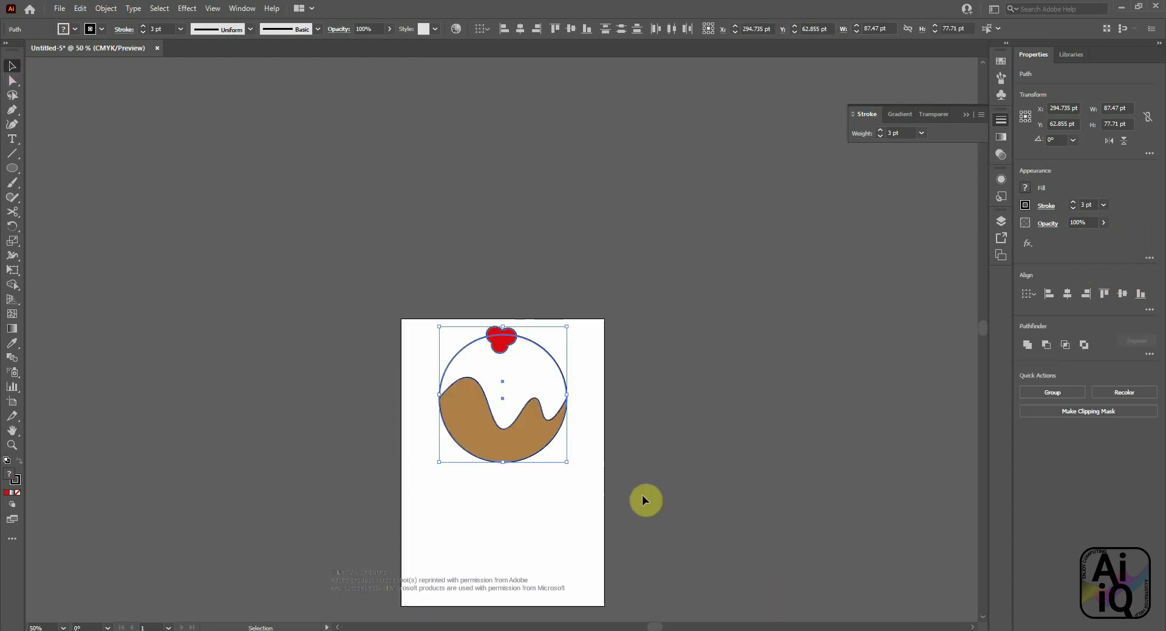
Move the whole pudding lower on the page and set the Pen fill to None
{"action": "left_click_drag", "start_coordinate": [539, 359], "coordinate": [529, 486]}
{"action": "key", "text": "ctrl+shift+a"}
{"action": "key", "text": "ctrl+1"}
{"action": "left_click", "coordinate": [12, 109]}
{"action": "left_click", "coordinate": [76, 29]}
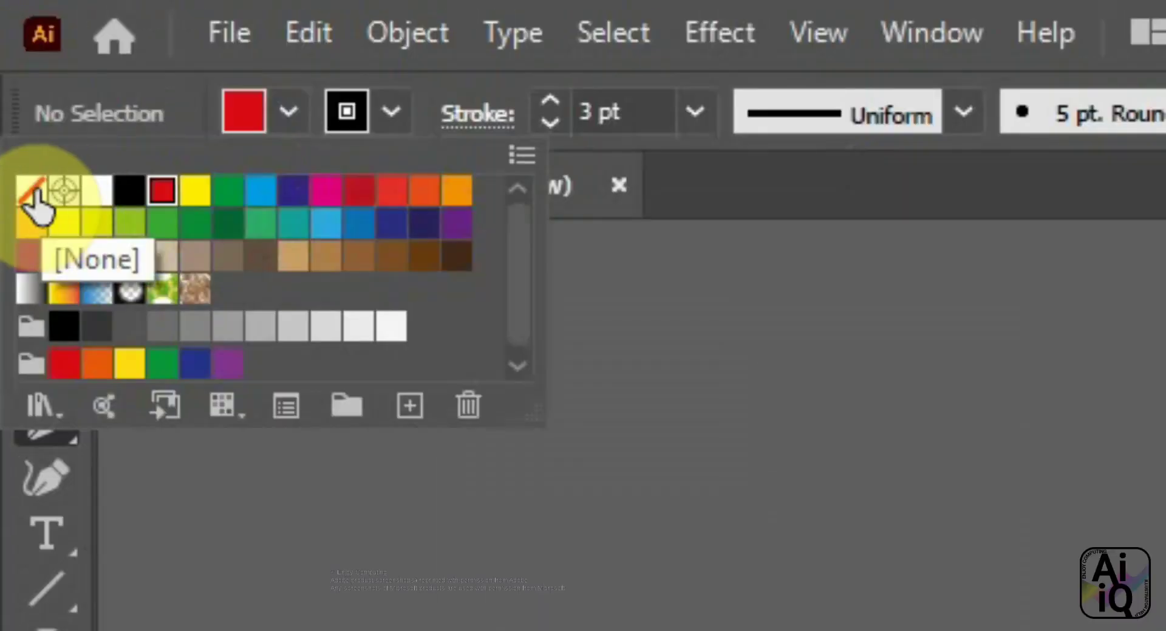
{"action": "left_click", "coordinate": [8, 50]}
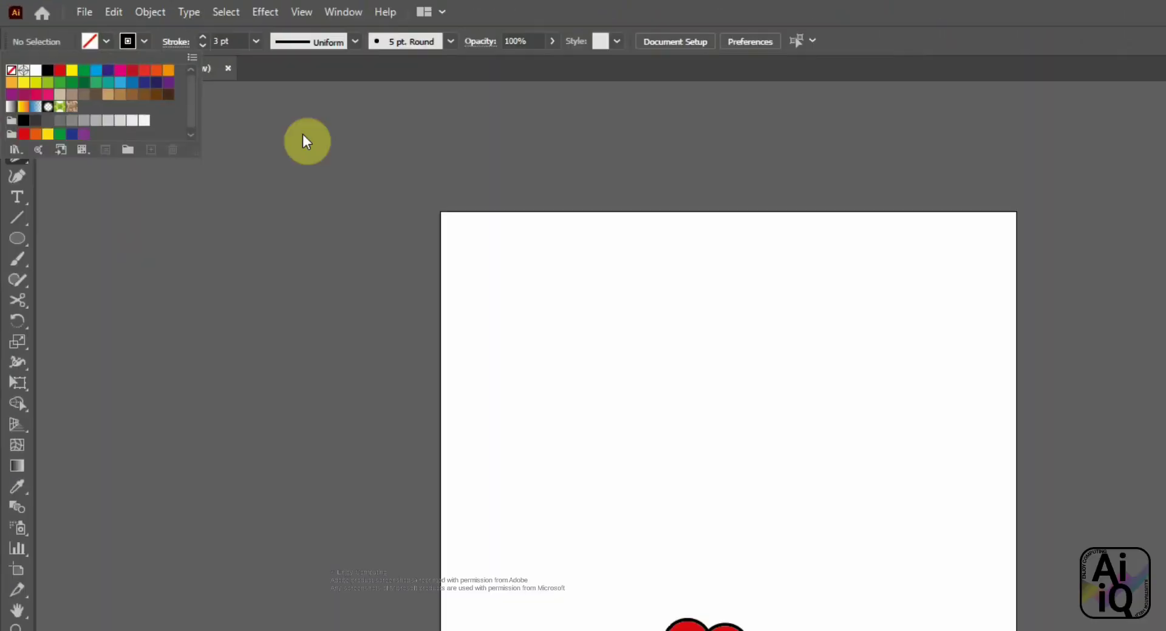
{"action": "key", "text": "Escape"}
Draw a closed, curved holly-leaf outline with the Pen above the berries
{"action": "left_click", "coordinate": [438, 371]}
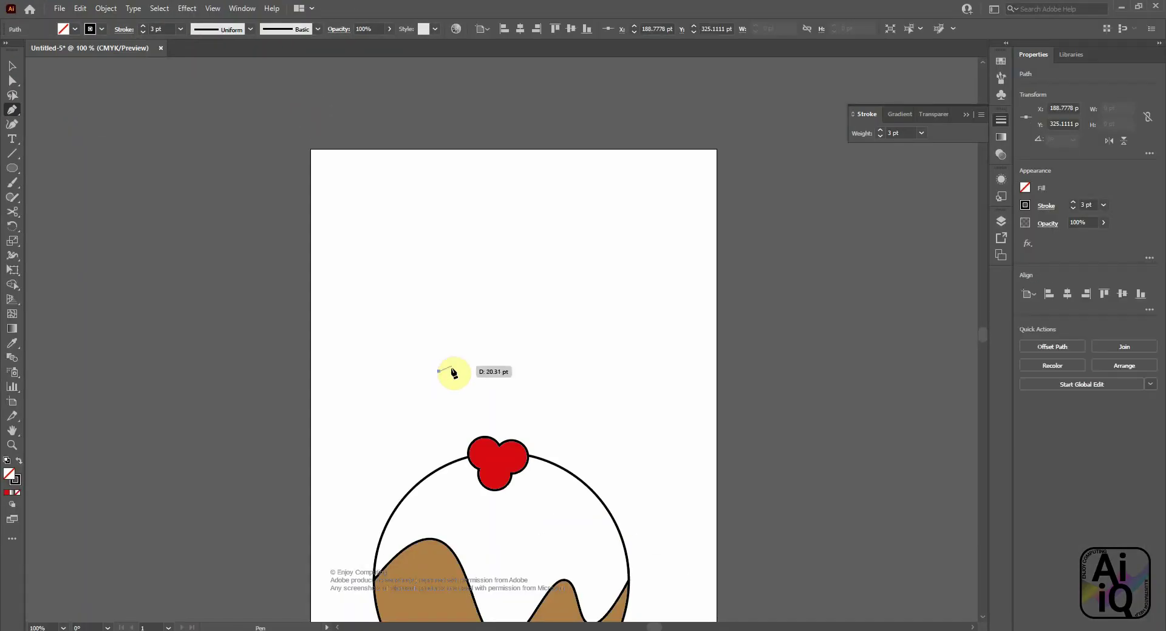
{"action": "mouse_move", "coordinate": [490, 272]}
{"action": "left_mouse_down"}
{"action": "mouse_move", "coordinate": [440, 262]}
{"action": "mouse_move", "coordinate": [555, 229]}
{"action": "mouse_move", "coordinate": [499, 280]}
{"action": "mouse_move", "coordinate": [588, 260]}
{"action": "mouse_move", "coordinate": [585, 224]}
{"action": "mouse_move", "coordinate": [604, 187]}
{"action": "left_mouse_up"}
{"action": "left_click", "coordinate": [585, 220]}
{"action": "left_click_drag", "start_coordinate": [594, 320], "coordinate": [654, 318]}
{"action": "left_click", "coordinate": [595, 320]}
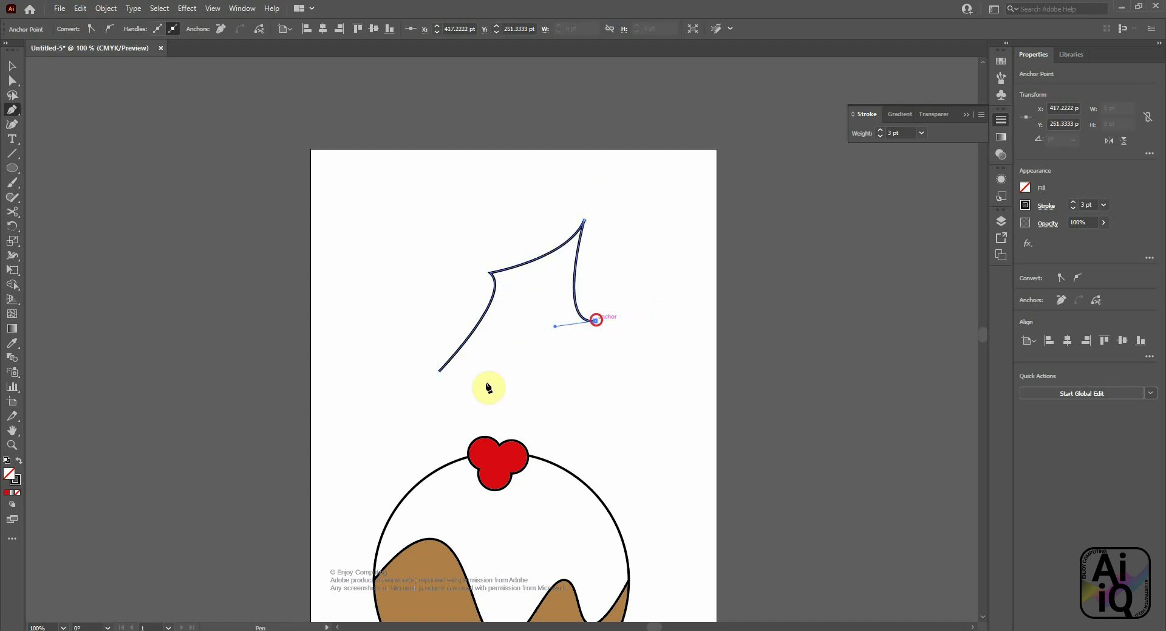
{"action": "left_click_drag", "start_coordinate": [483, 388], "coordinate": [461, 406]}
{"action": "left_click_drag", "start_coordinate": [439, 371], "coordinate": [448, 379]}
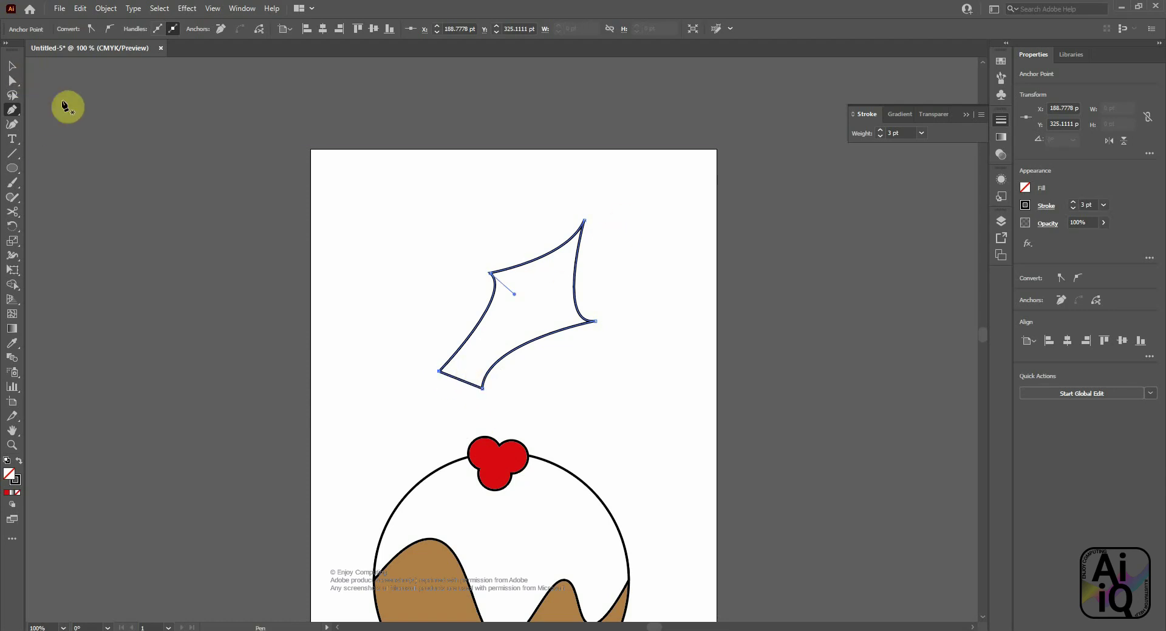
Fill the holly leaf green and remove its outline
{"action": "left_click", "coordinate": [1026, 188]}
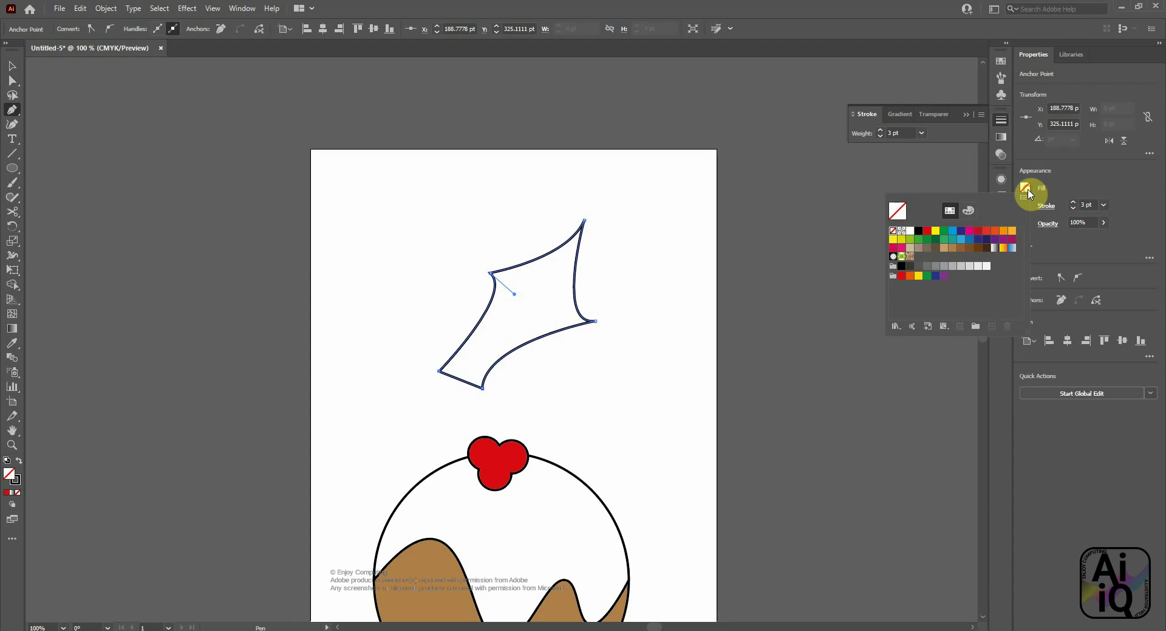
{"action": "left_click", "coordinate": [944, 231]}
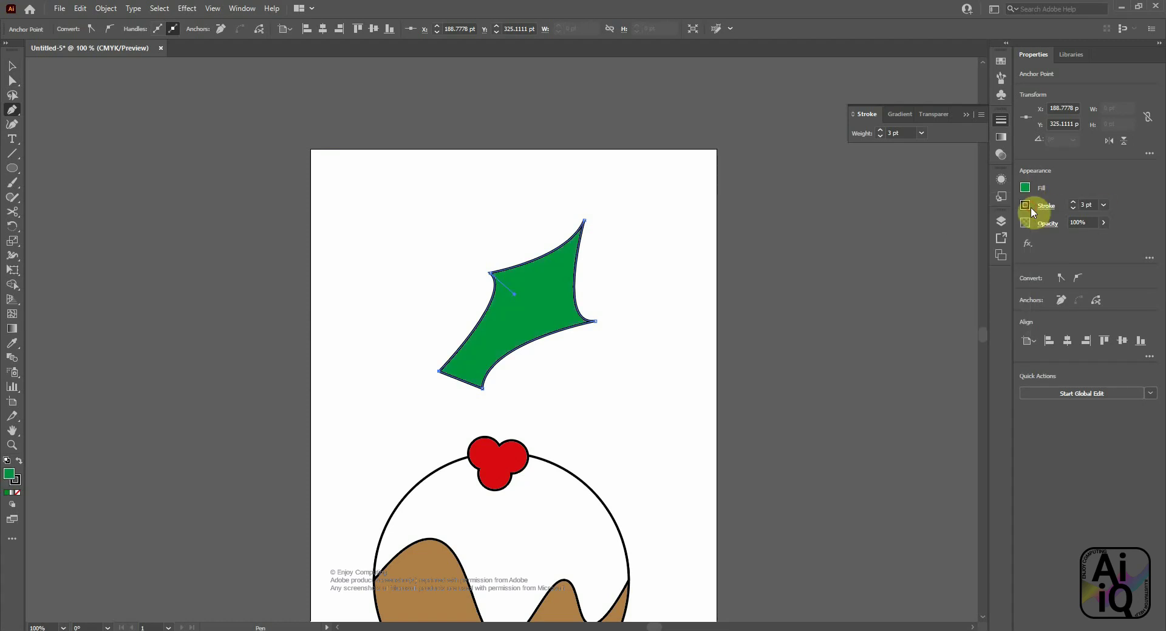
{"action": "left_click", "coordinate": [1026, 204]}
{"action": "left_click", "coordinate": [895, 250]}
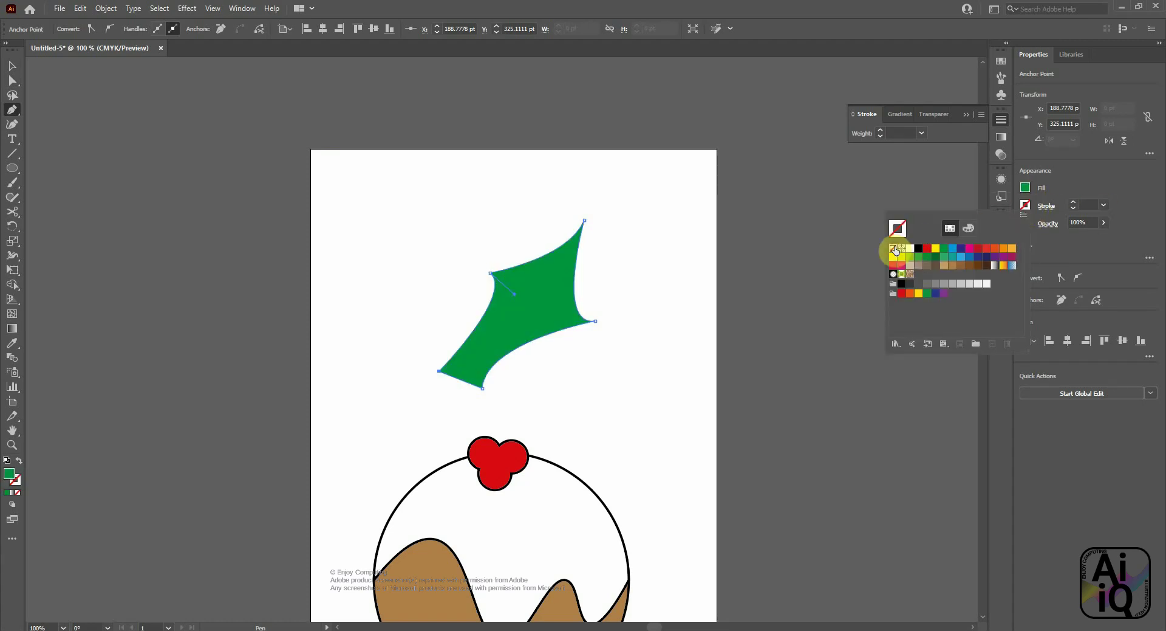
Alt-drag a copy of the leaf up-left and reflect it across the vertical axis
{"action": "left_click", "coordinate": [14, 74]}
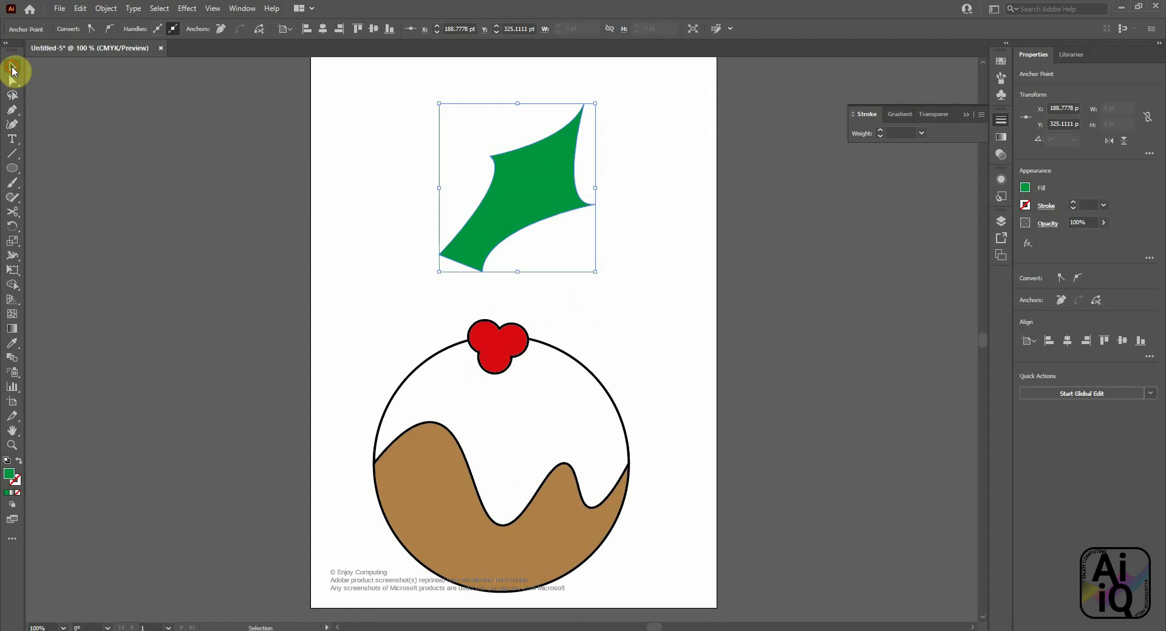
{"action": "left_click_drag", "start_coordinate": [539, 200], "coordinate": [409, 158]}
{"action": "right_click", "coordinate": [414, 147]}
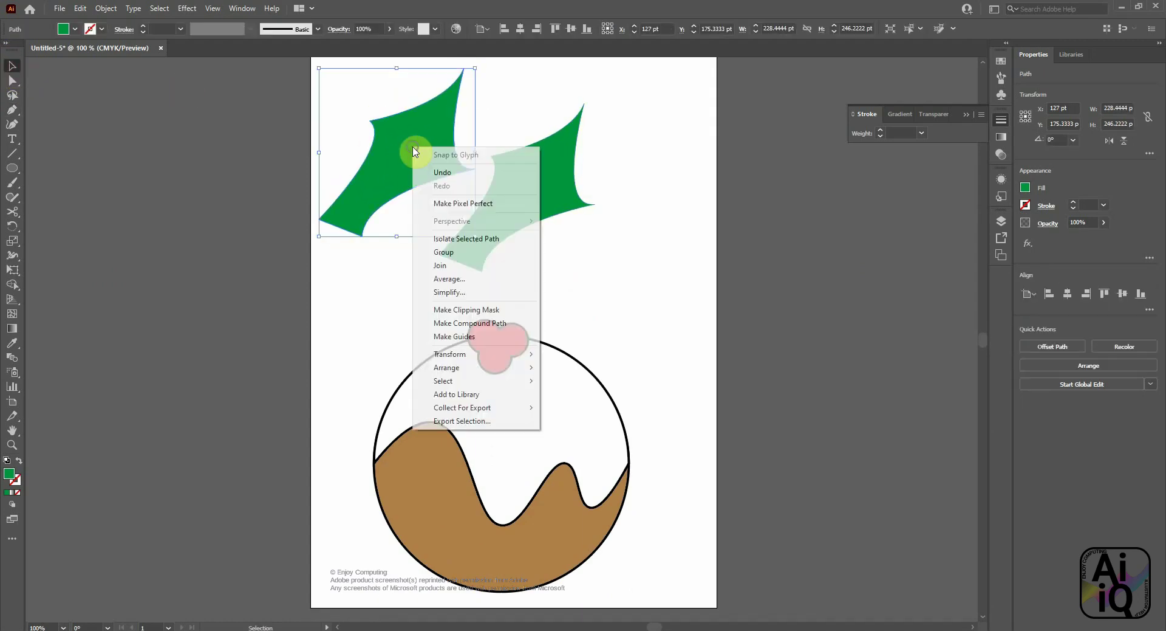
{"action": "mouse_move", "coordinate": [460, 357]}
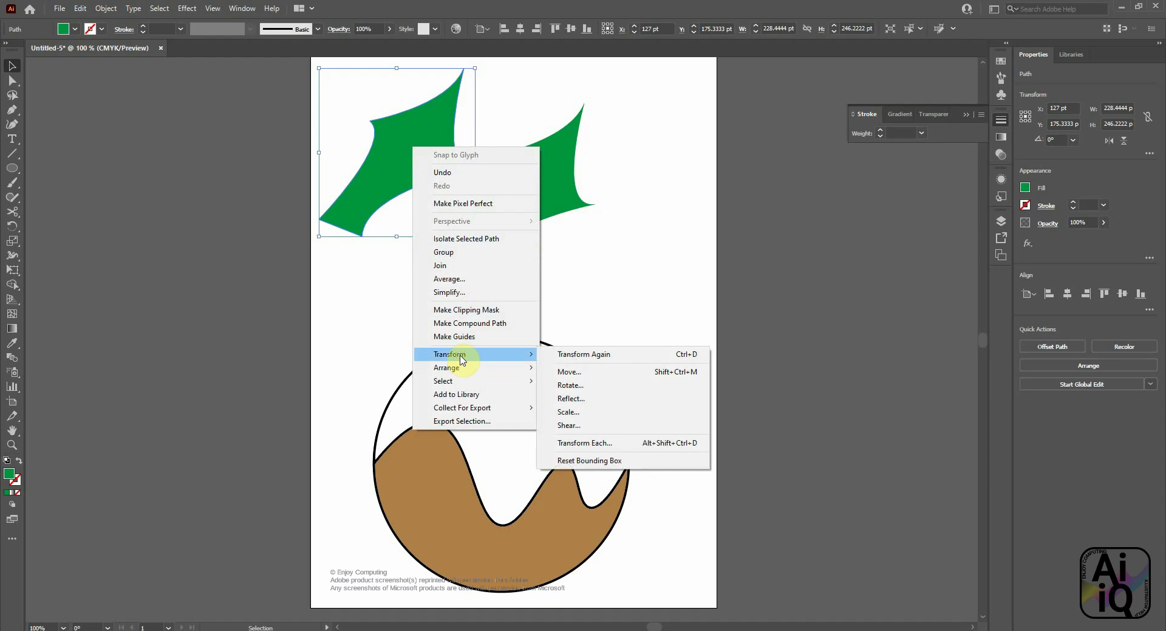
{"action": "left_click", "coordinate": [571, 400]}
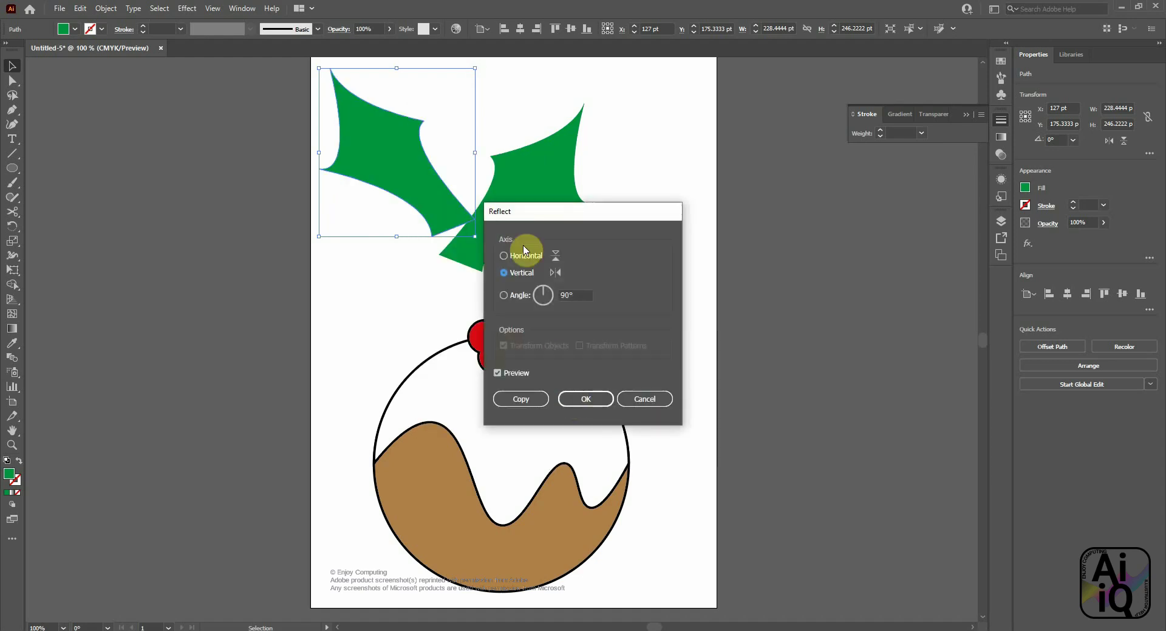
{"action": "left_click", "coordinate": [582, 399]}
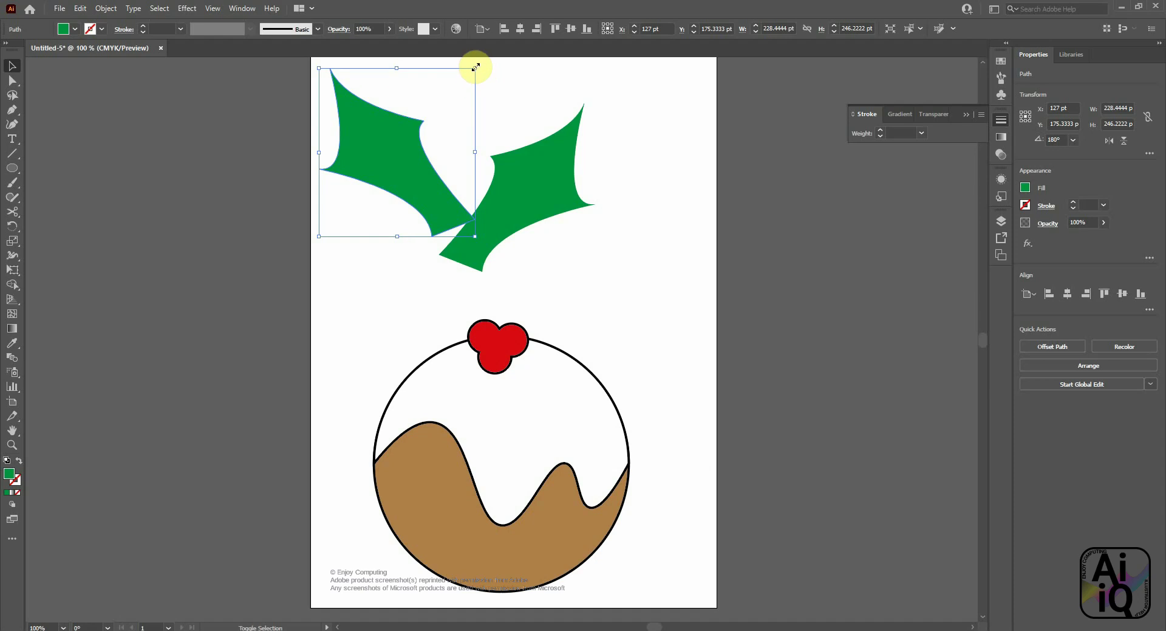
Shrink both holly leaves and position them on the pudding's top beside the berries
{"action": "left_click_drag", "start_coordinate": [478, 69], "coordinate": [425, 120]}
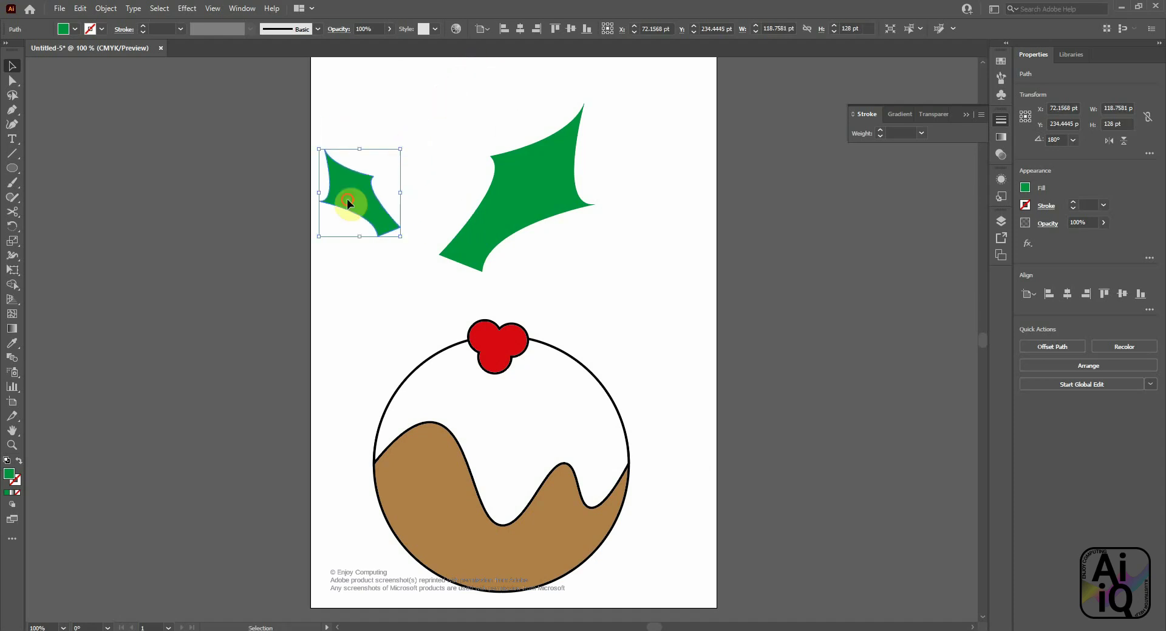
{"action": "left_click_drag", "start_coordinate": [346, 196], "coordinate": [450, 311]}
{"action": "left_click", "coordinate": [513, 246]}
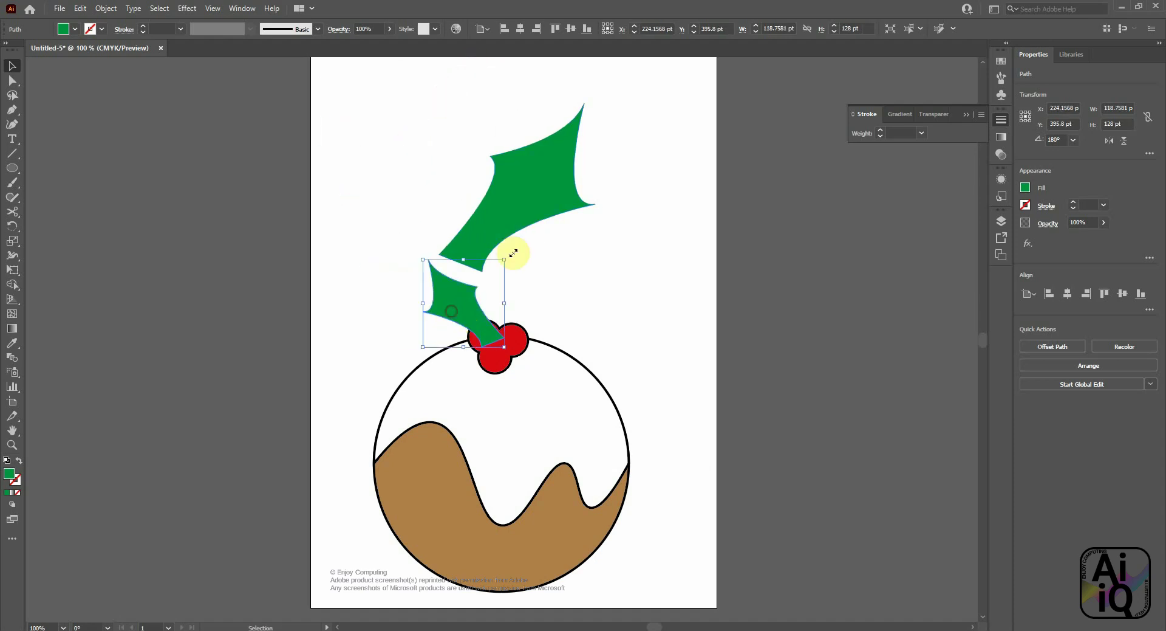
{"action": "left_click_drag", "start_coordinate": [594, 97], "coordinate": [530, 284]}
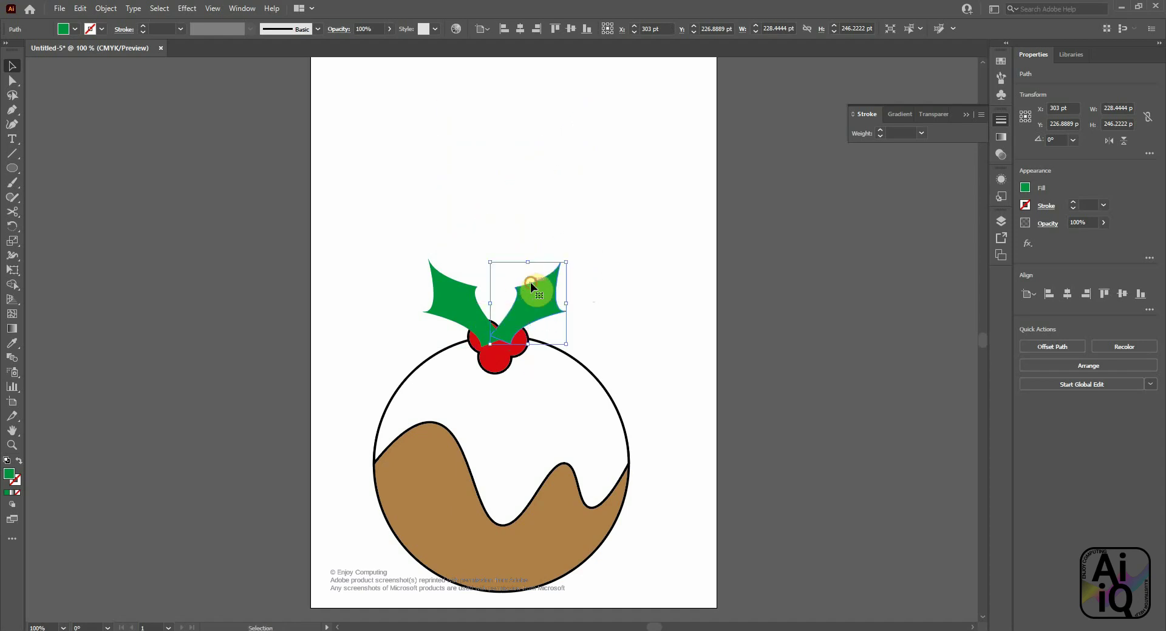
Select both leaves together and send them to the back behind the berries
{"action": "left_click", "coordinate": [452, 302], "text": "shift"}
{"action": "right_click", "coordinate": [452, 300]}
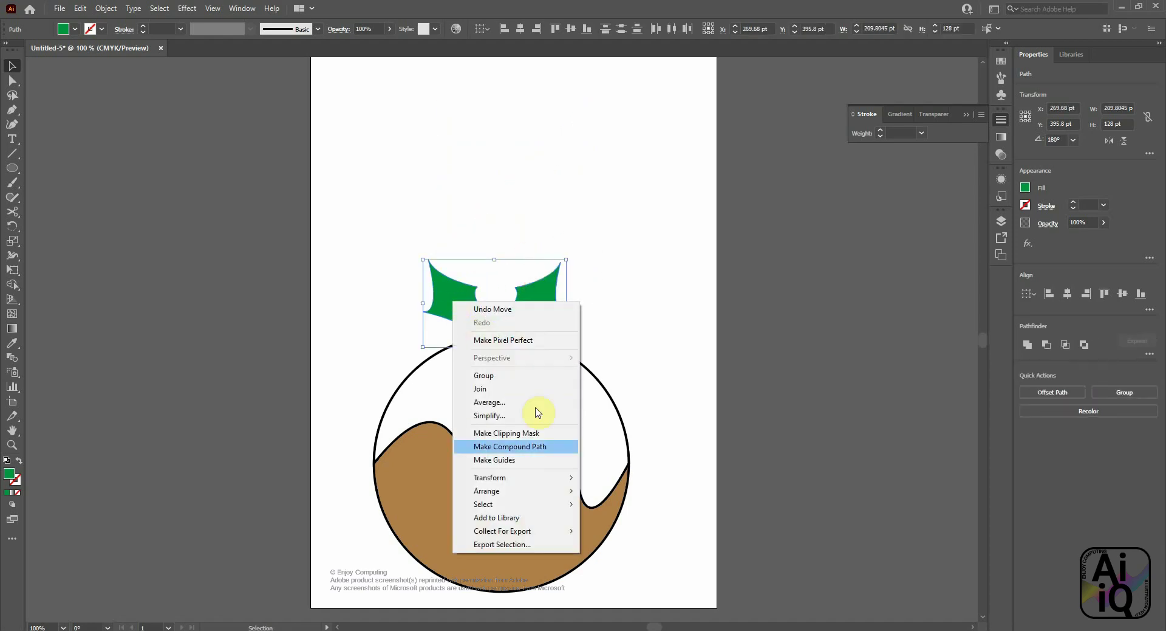
{"action": "mouse_move", "coordinate": [565, 492]}
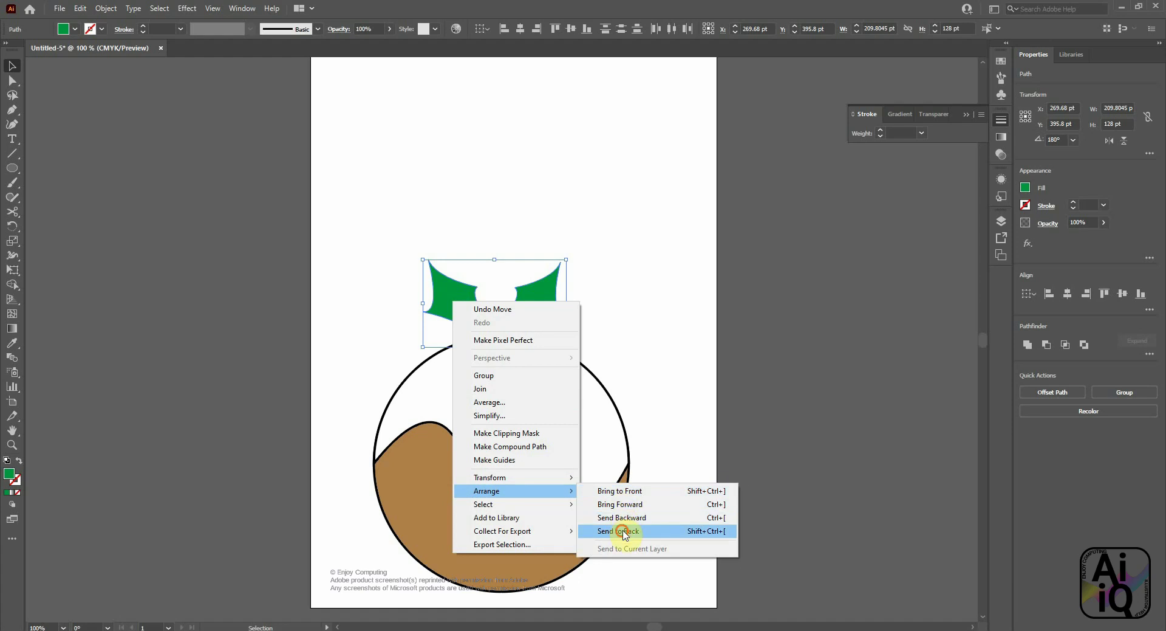